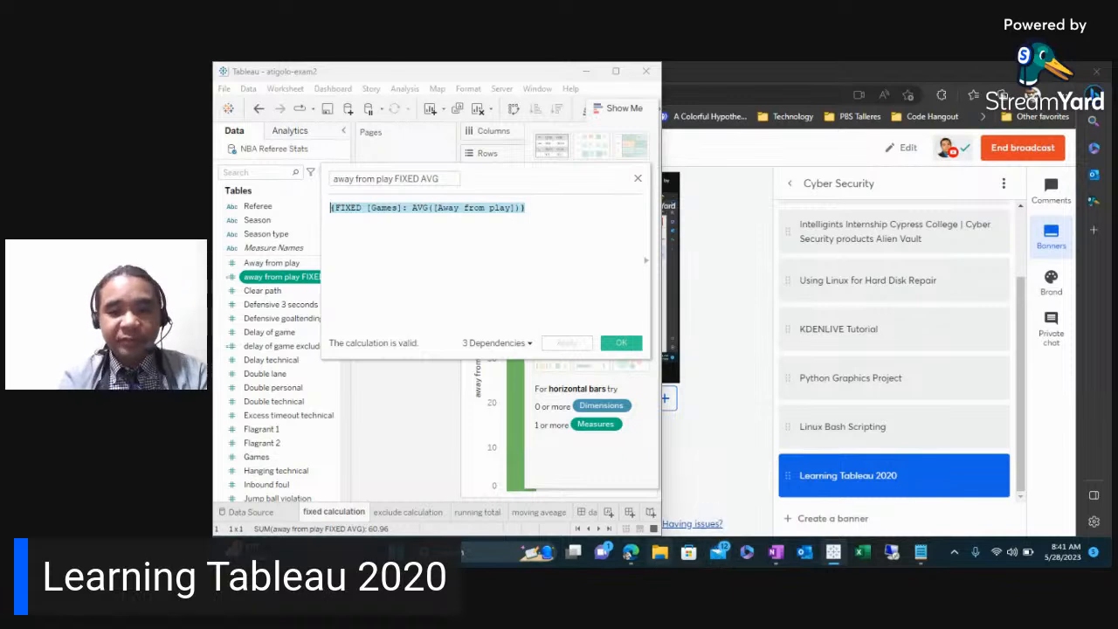
- Switch to the Exam #2 Instructions PDF in Edge and review the list of required workbook items
mouse_move(631, 559)
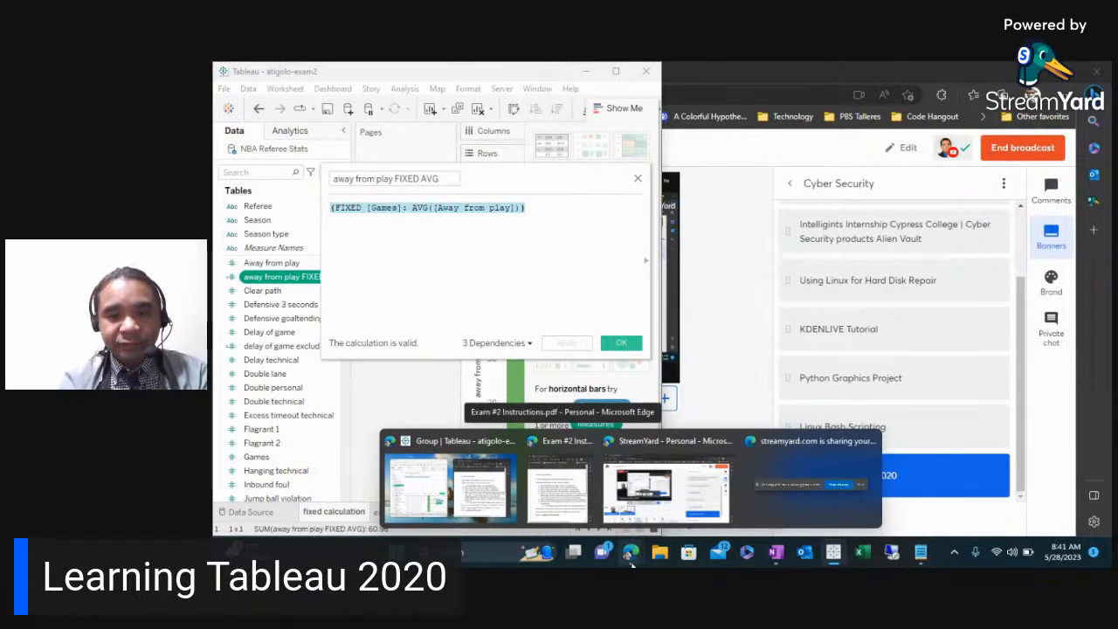
left_click(800, 516)
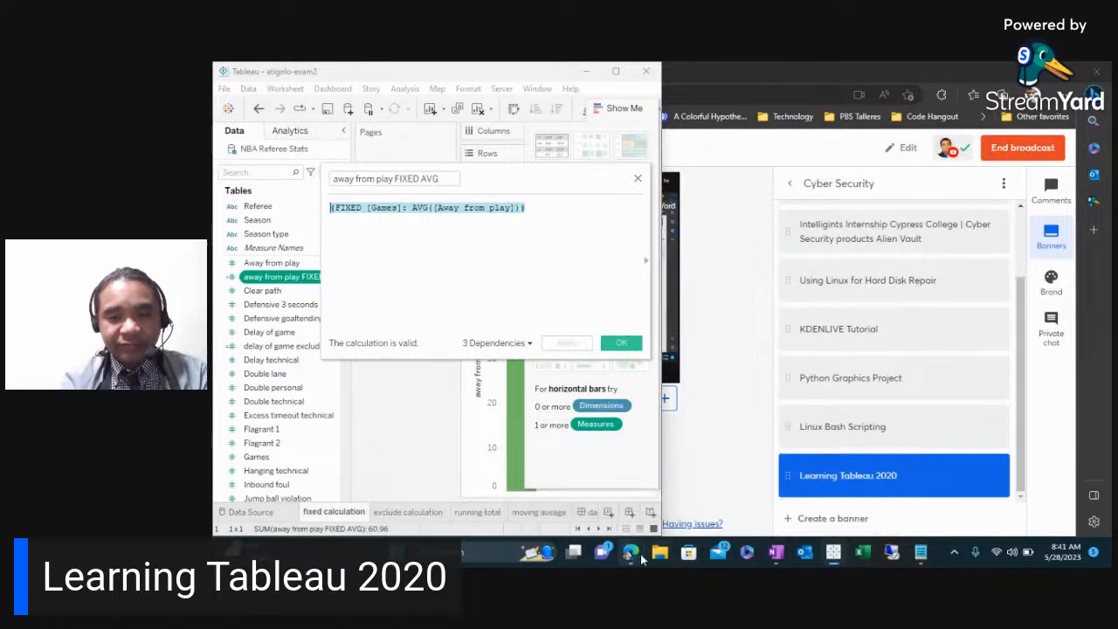
mouse_move(636, 557)
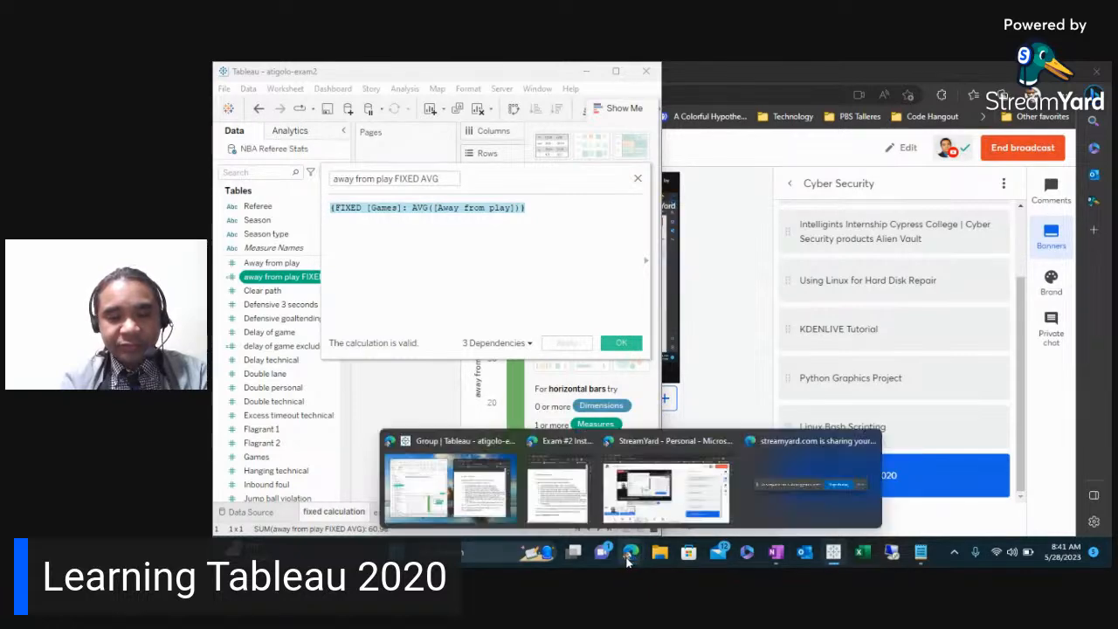
left_click(552, 504)
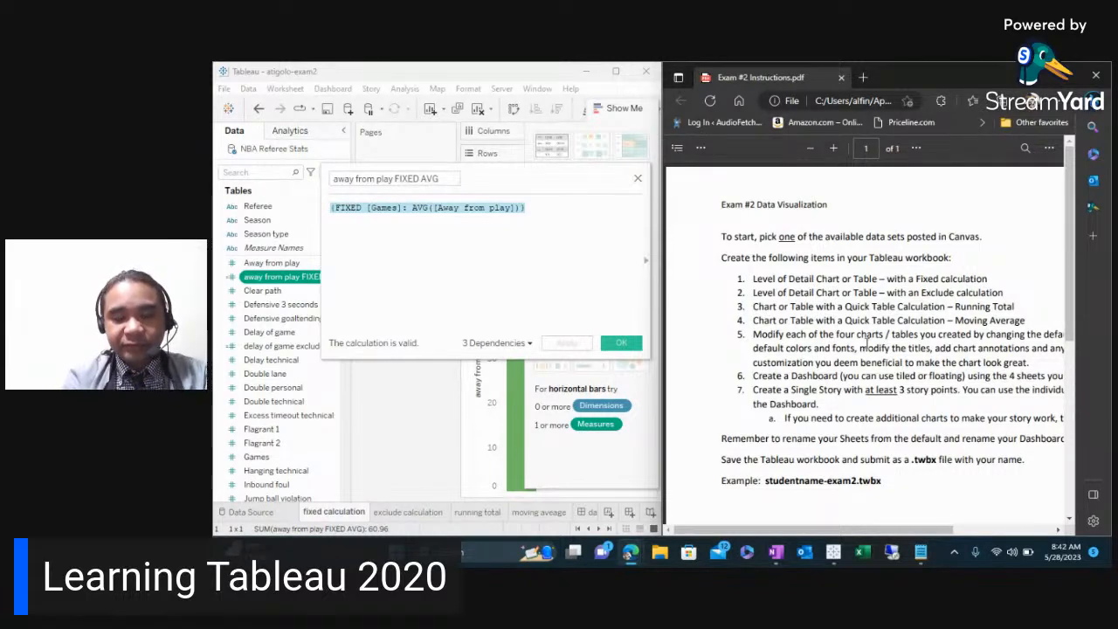
- Start a new Tableau window and open NBA Referee Stats.csv as its data source
left_click(837, 559)
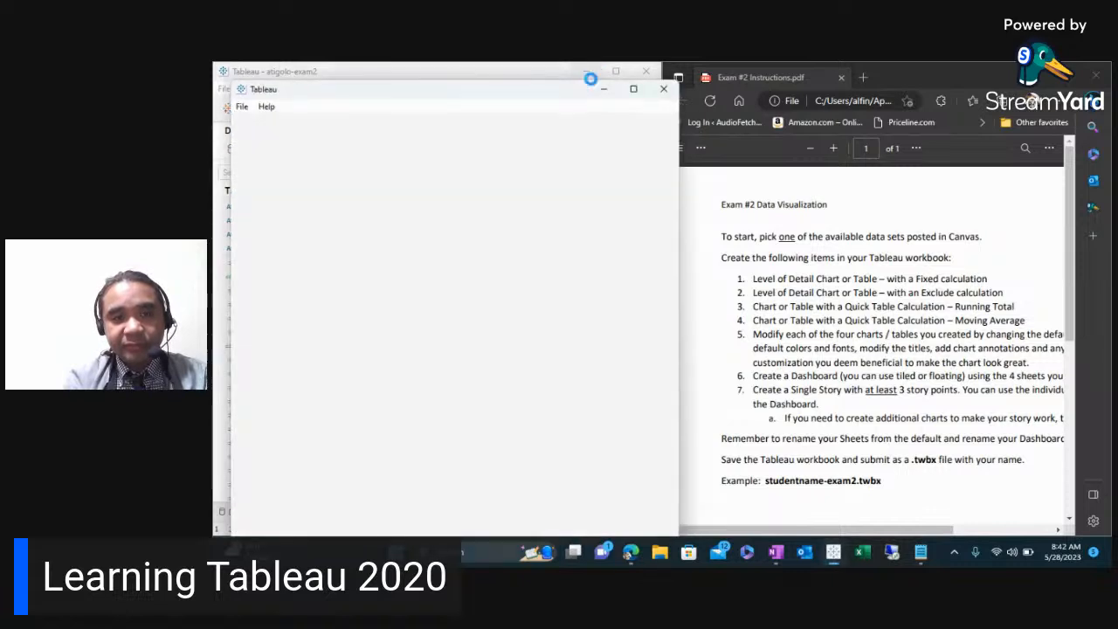
left_click(241, 106)
left_click(263, 137)
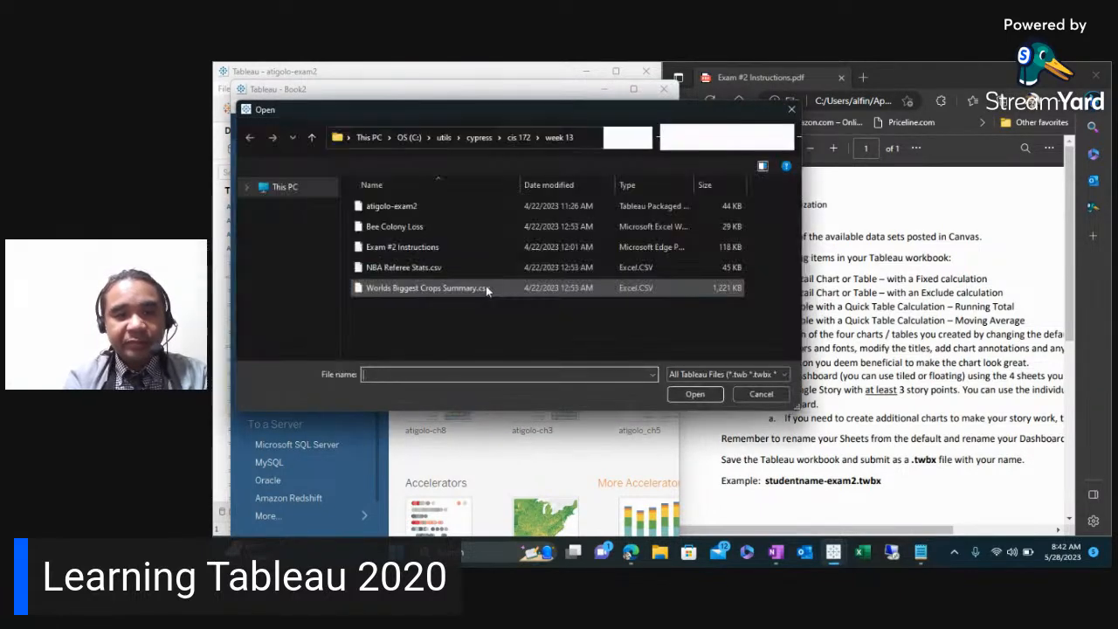
left_click(494, 251)
left_click(692, 395)
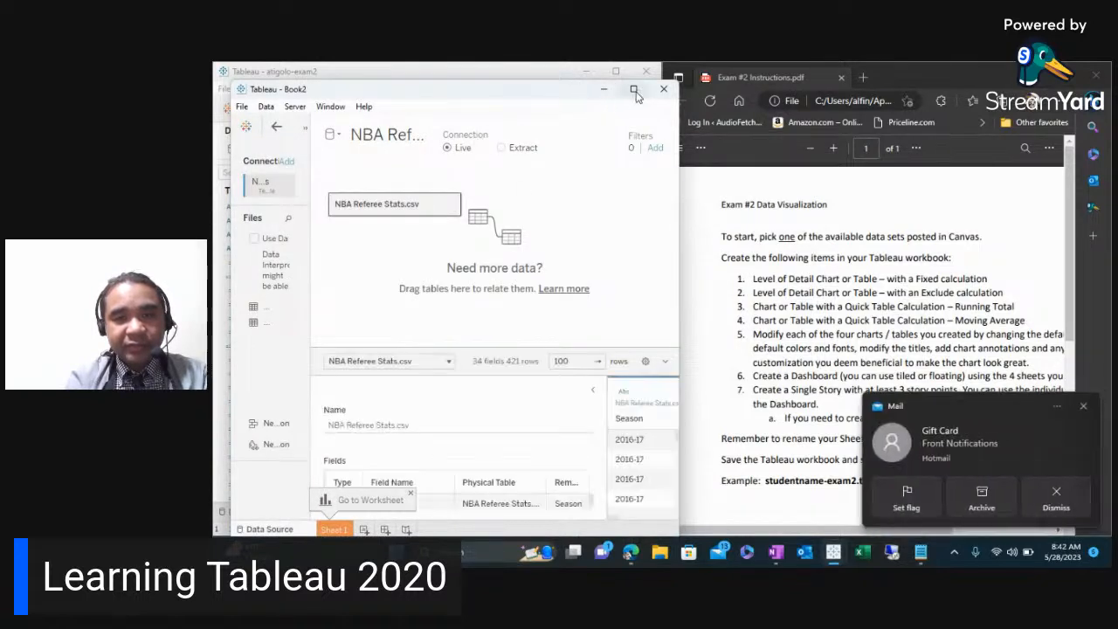
- Maximize the new workbook window and go to Sheet 1
mouse_move(636, 94)
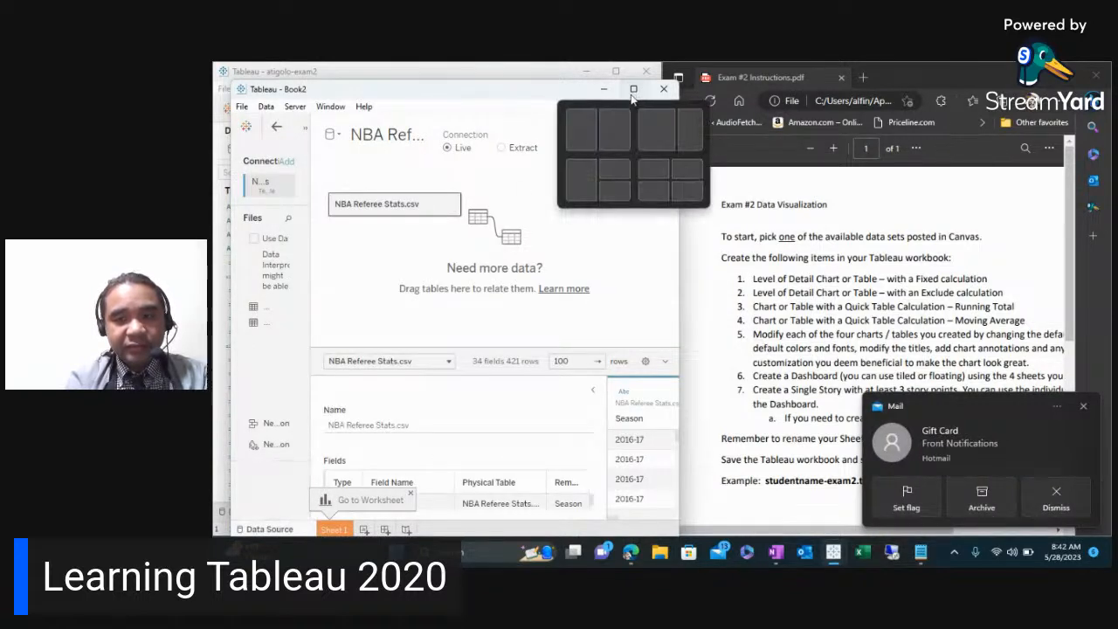
left_click(633, 91)
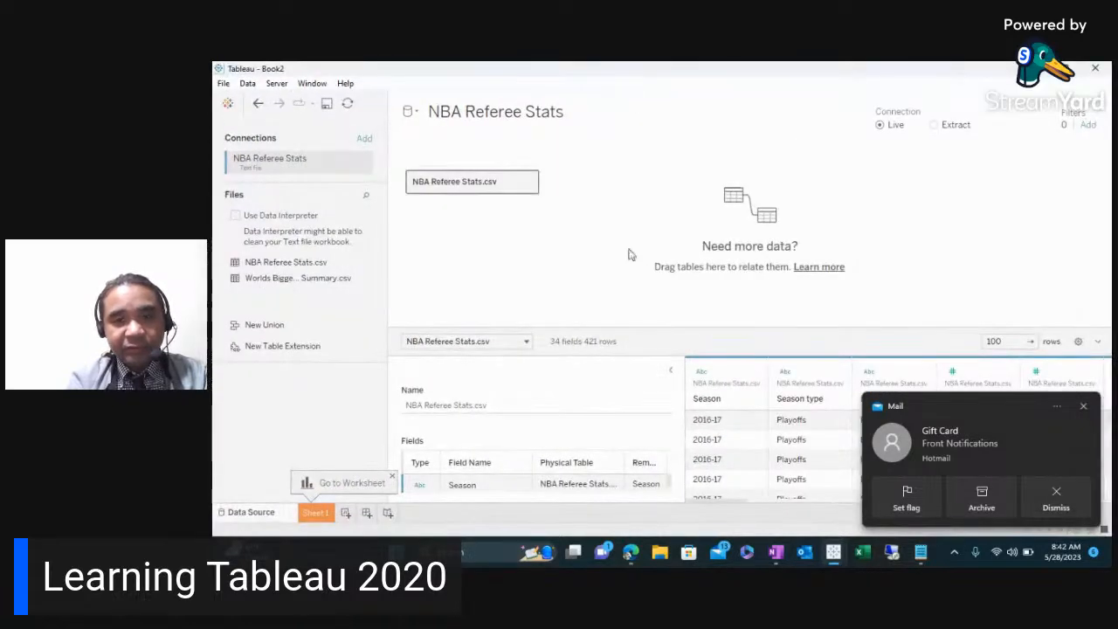
left_click(1063, 69)
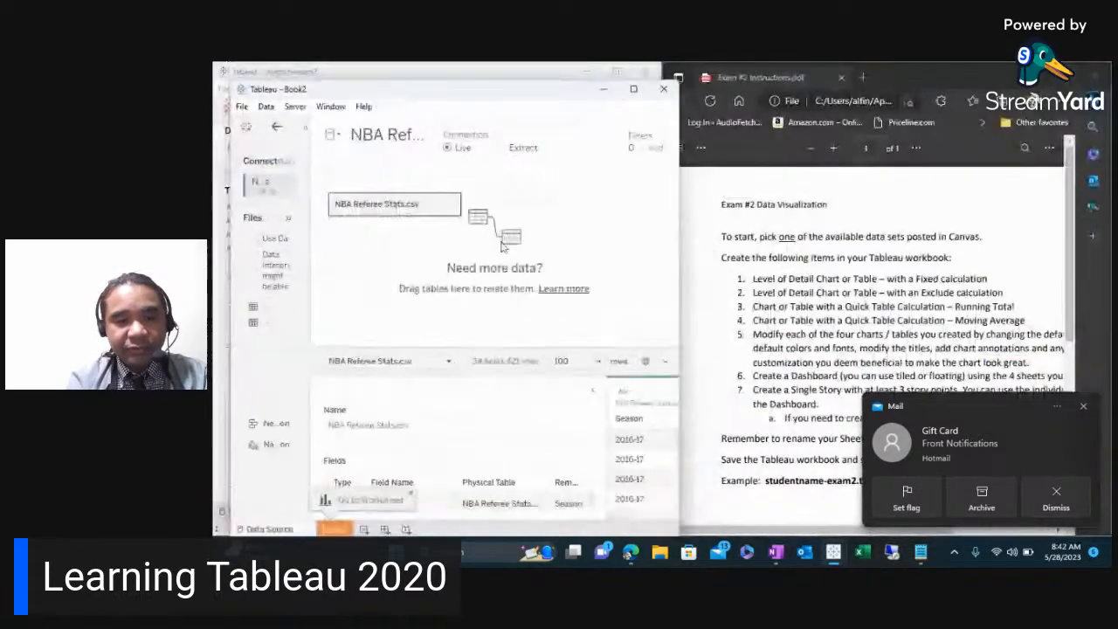
double_click(464, 90)
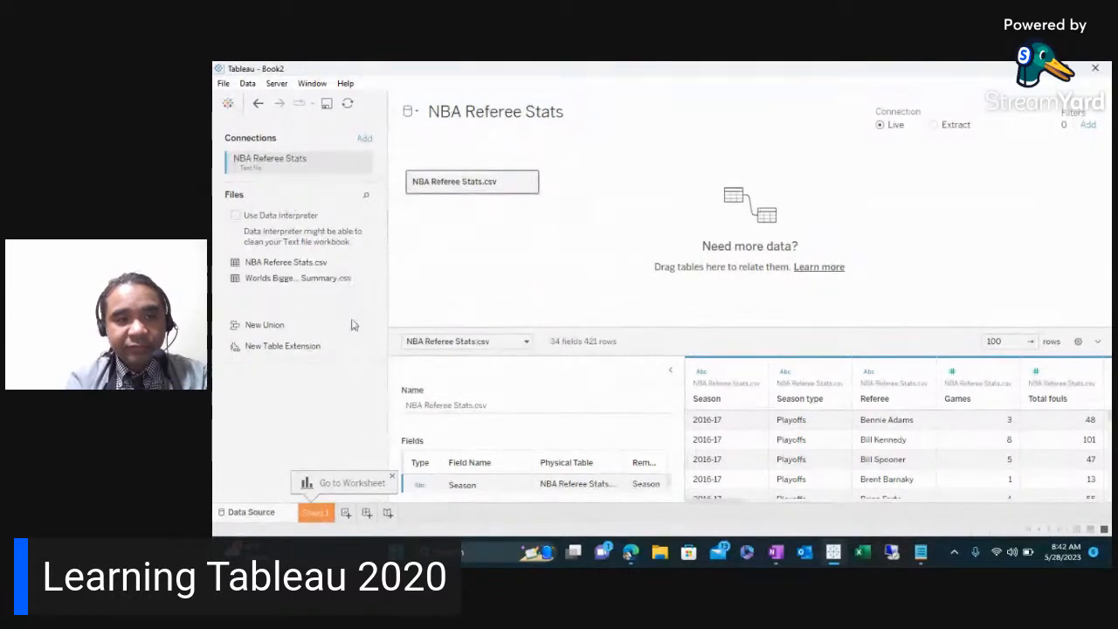
left_click(249, 83)
left_click(249, 83)
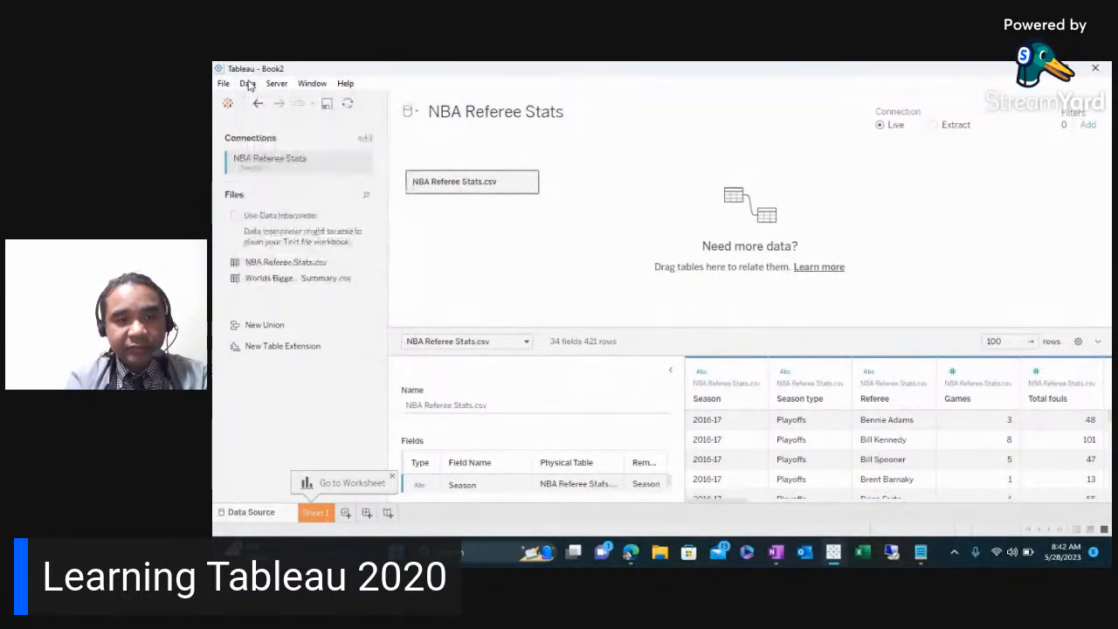
left_click(224, 83)
left_click(224, 83)
left_click(316, 513)
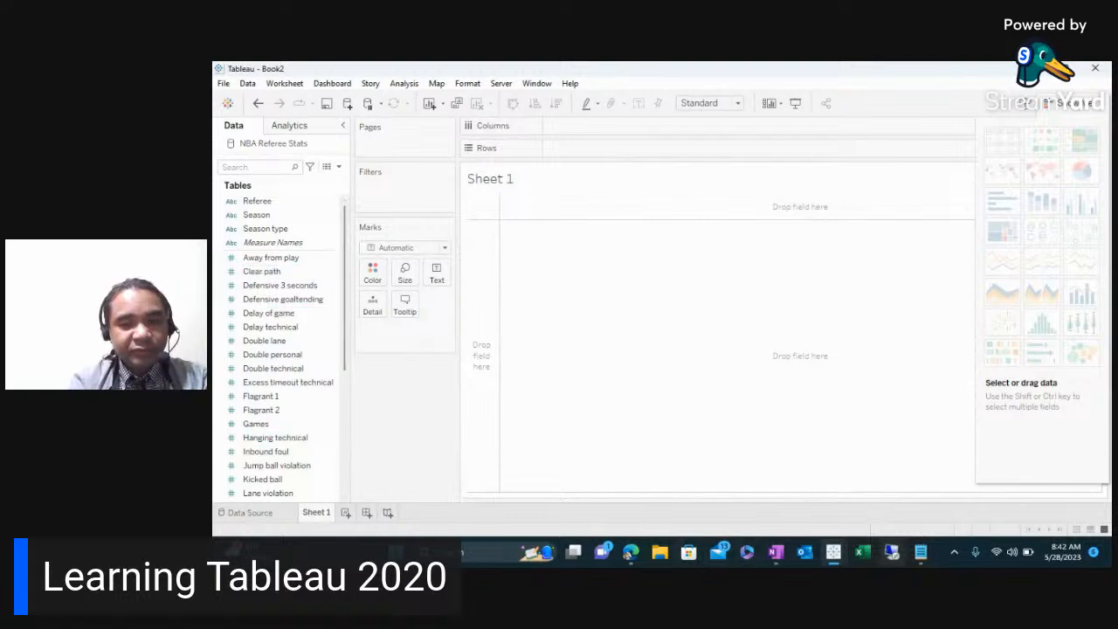
- Check the FIXED formula kept in Notepad and return to the Tableau worksheet
left_click(921, 552)
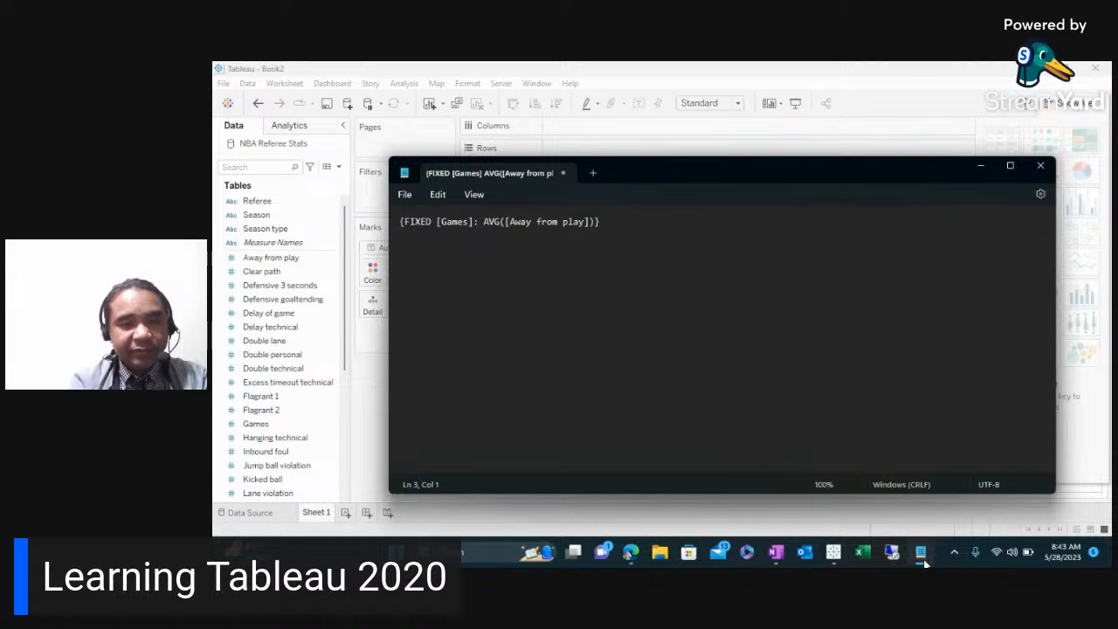
left_click(924, 563)
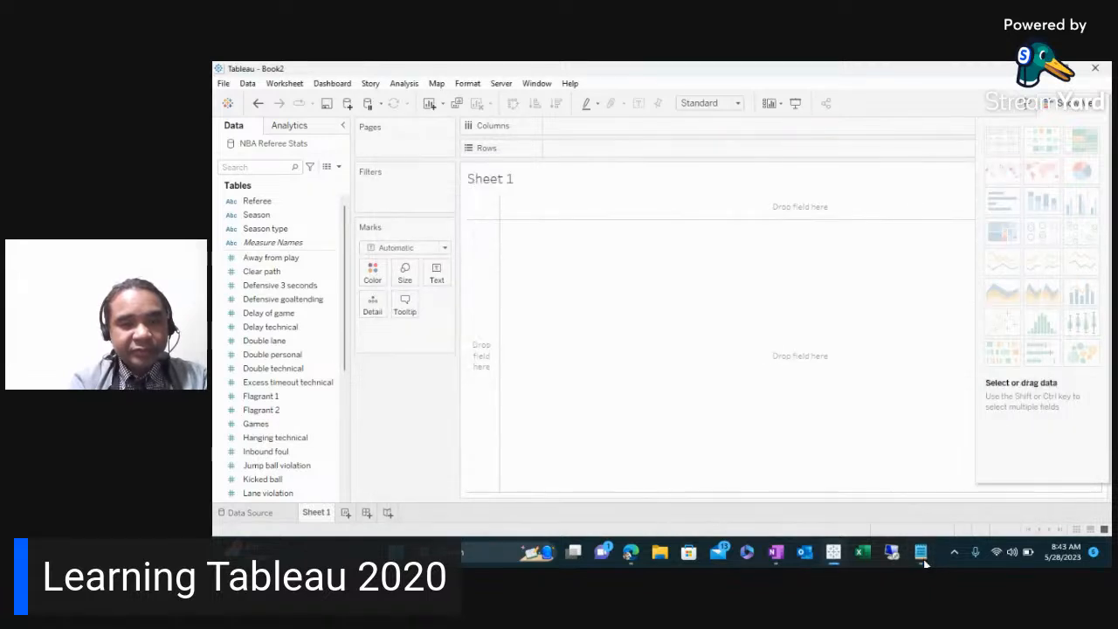
left_click(922, 559)
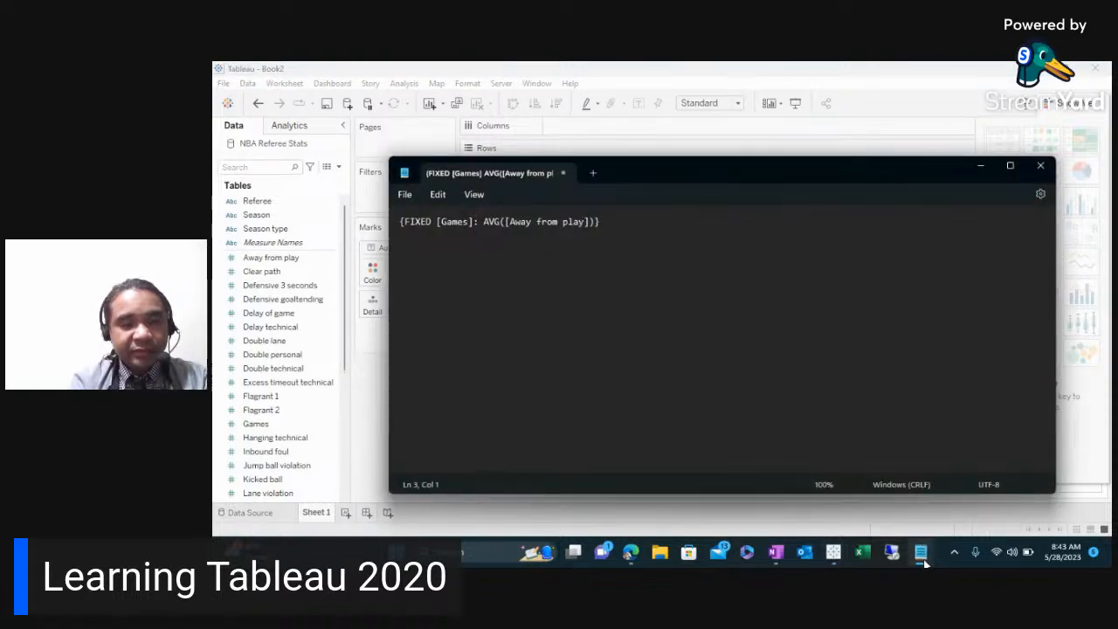
left_click(925, 564)
- Create a calculated field from the Double lane field and name it "Game at Home"
left_click(274, 271)
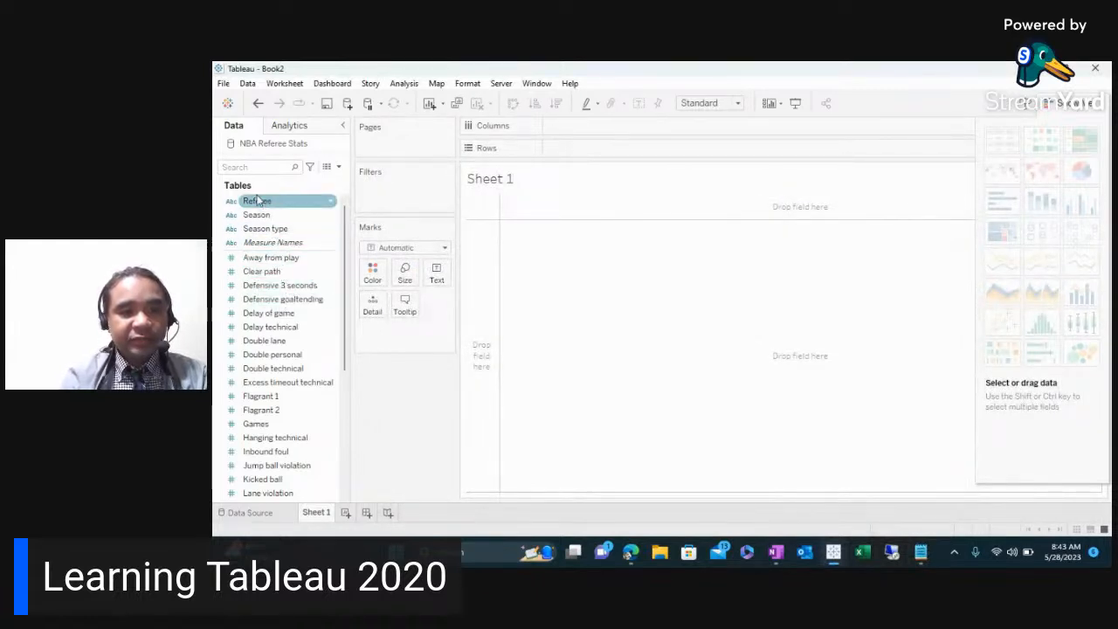
right_click(288, 342)
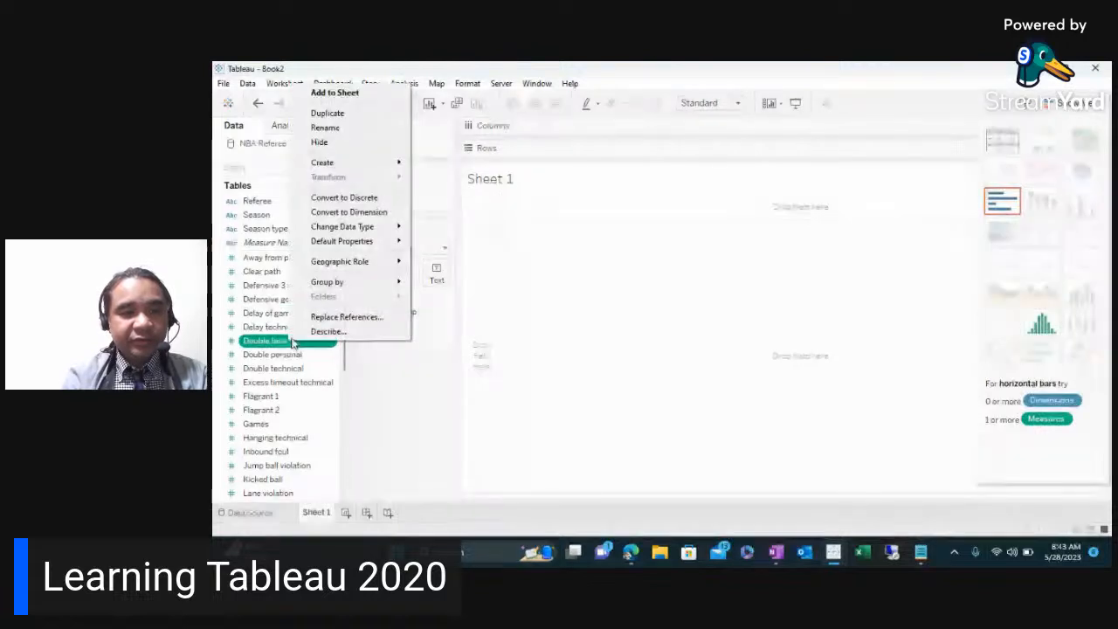
mouse_move(339, 164)
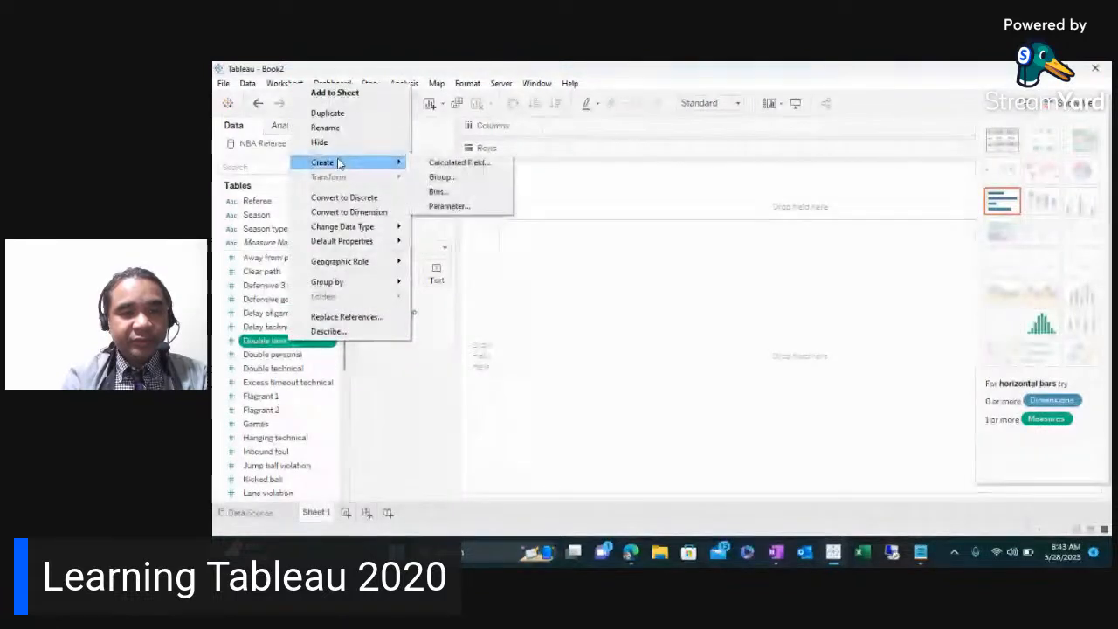
left_click(489, 166)
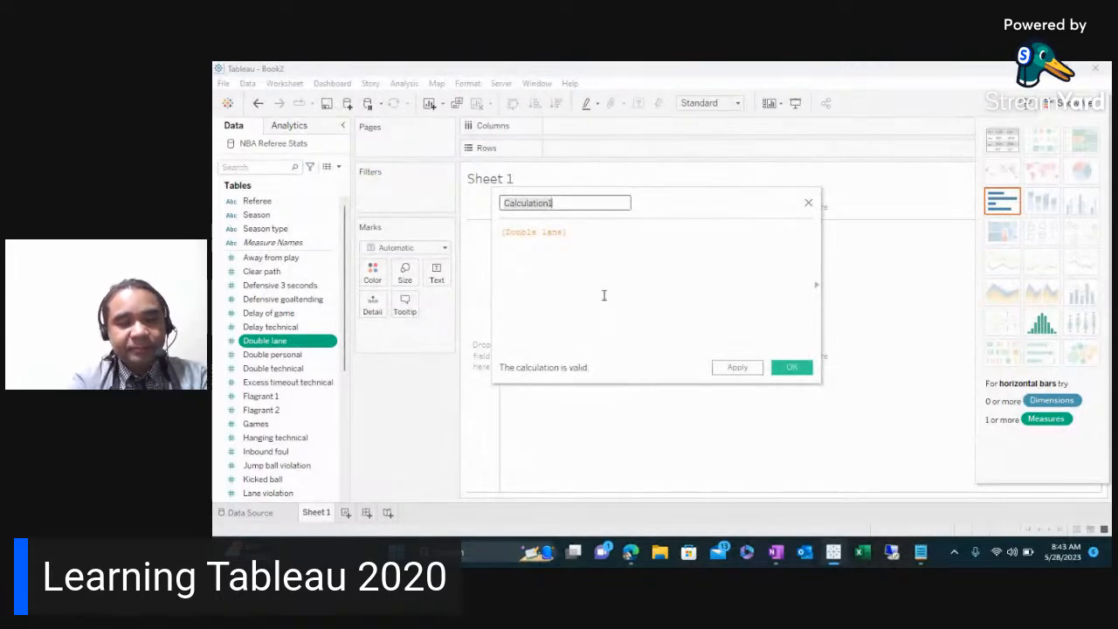
left_click(932, 560)
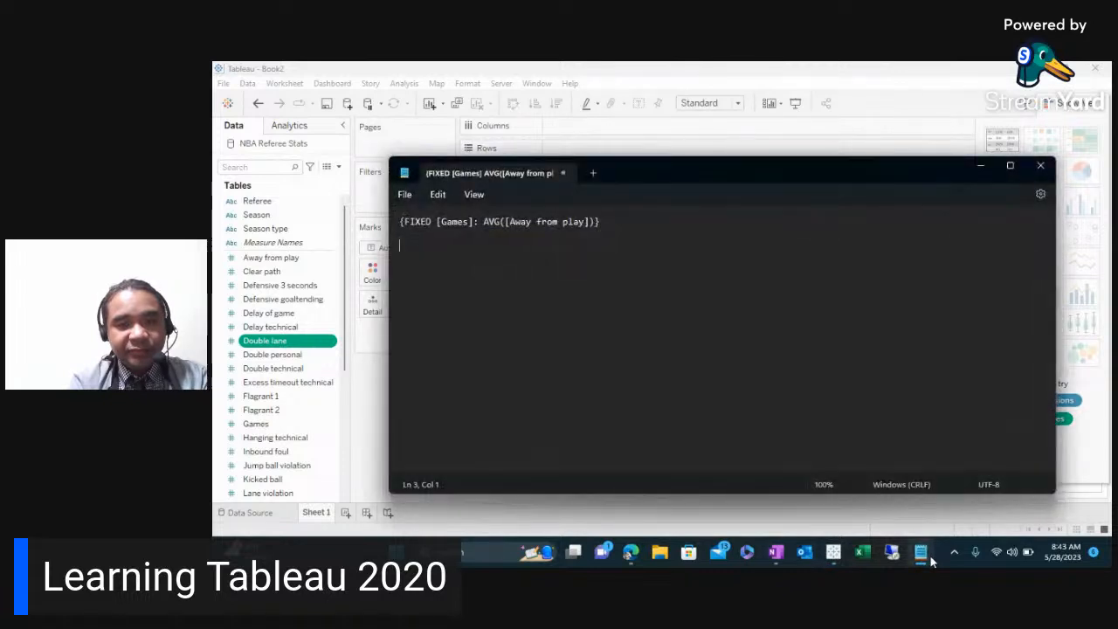
left_click(931, 560)
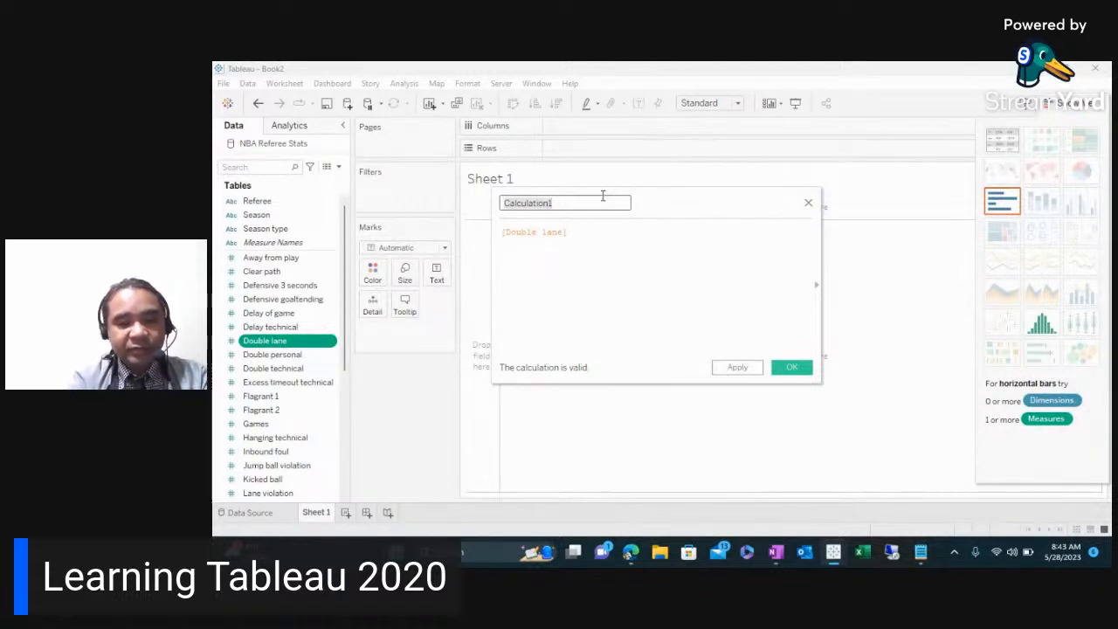
type("Game")
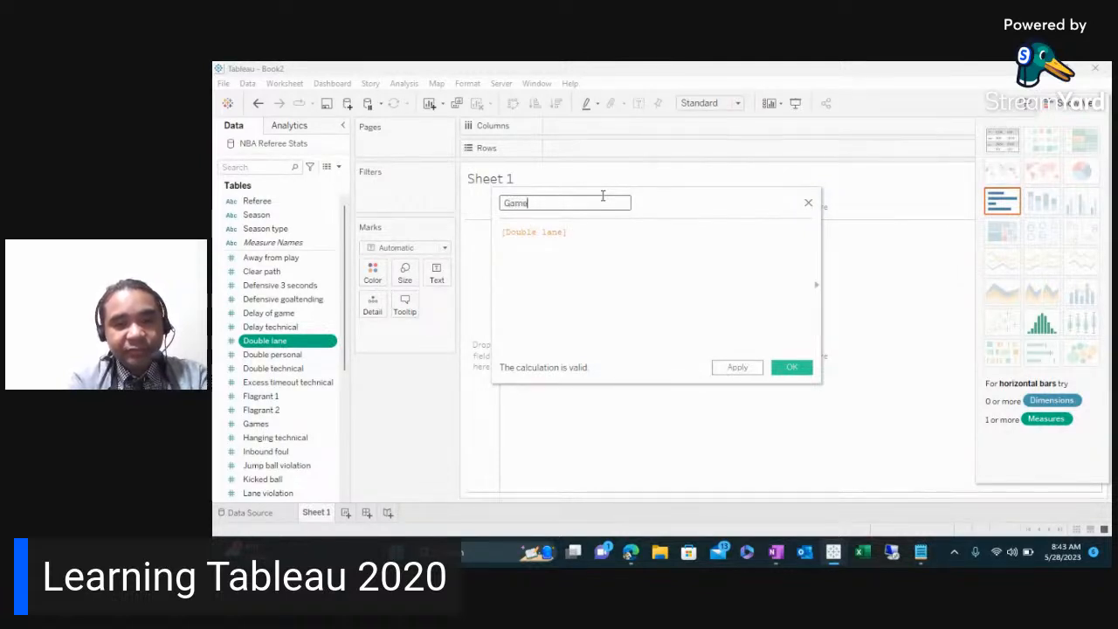
type(" at Home")
left_click(604, 229)
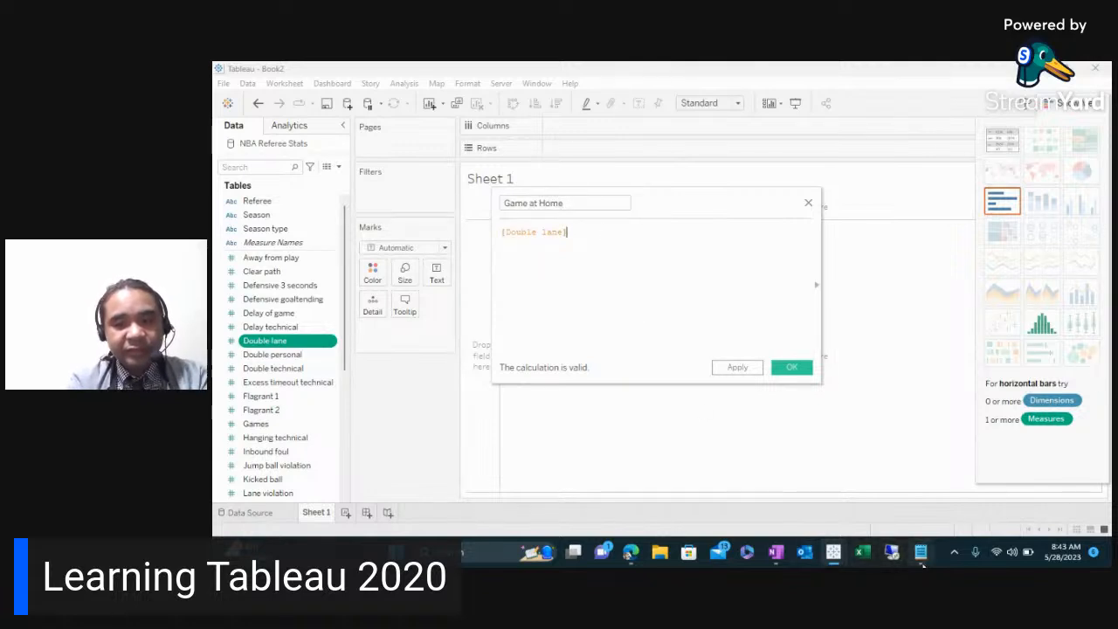
- Copy the formula {FIXED [Games]: AVG([Away from play])} from Notepad and replace the Game at Home formula with it
left_click(920, 552)
key("ctrl+a")
key("ctrl+c")
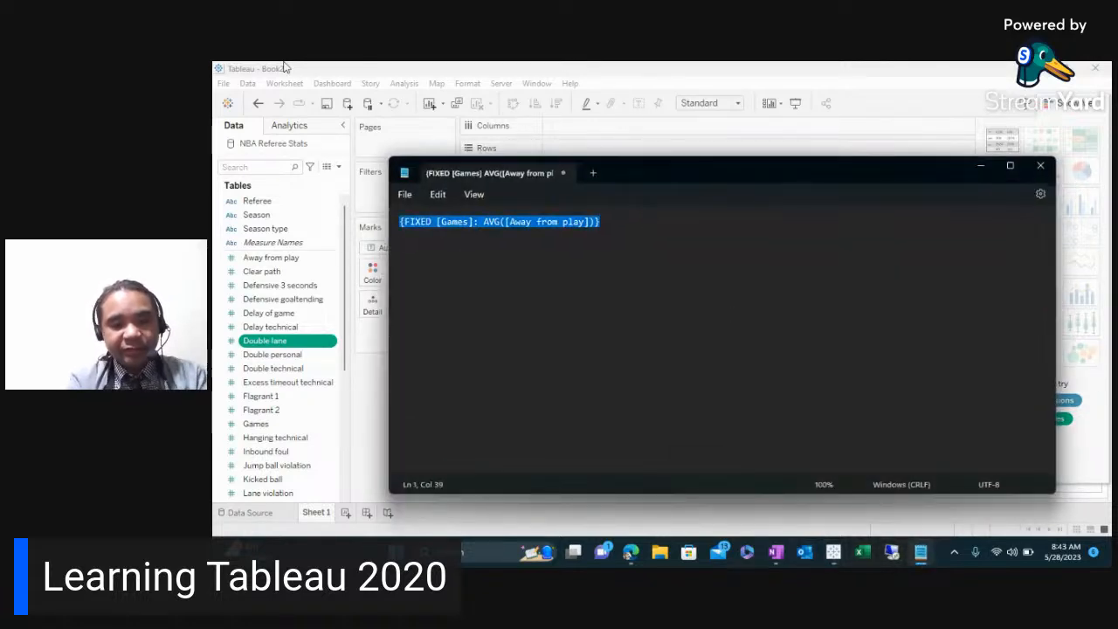
left_click_drag(760, 189, 762, 308)
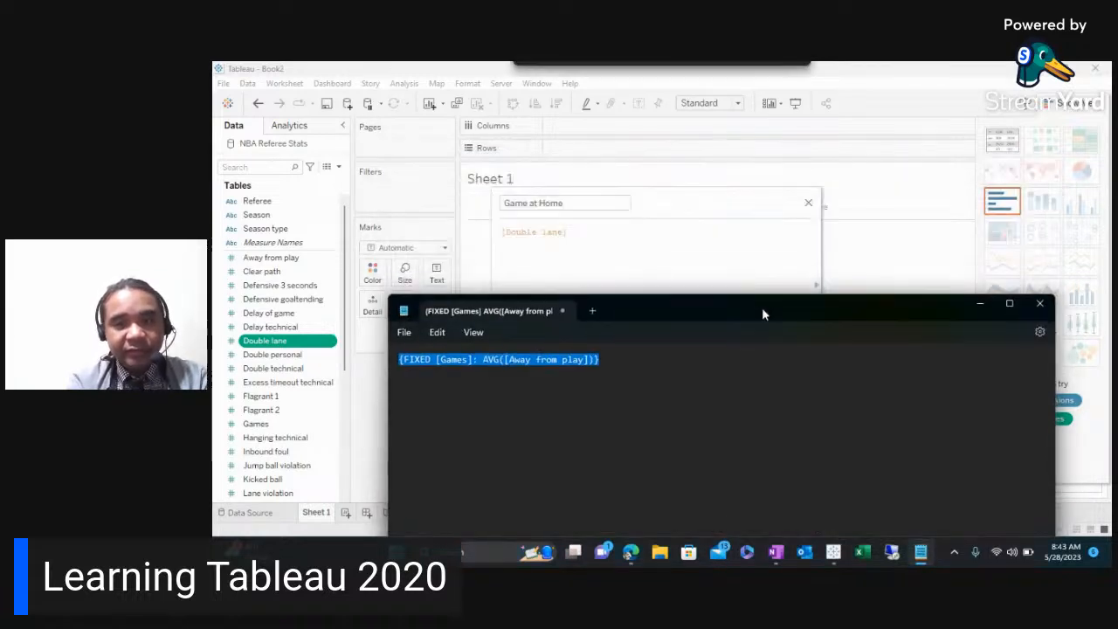
left_click(684, 235)
key("ctrl+a")
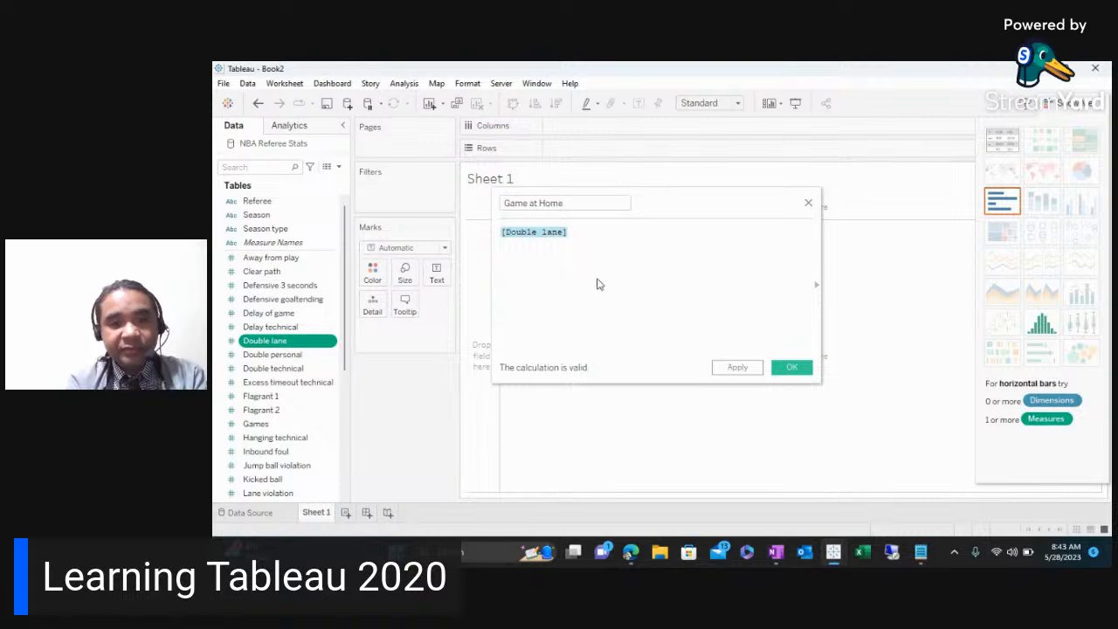
key("ctrl+v")
key("ctrl+a")
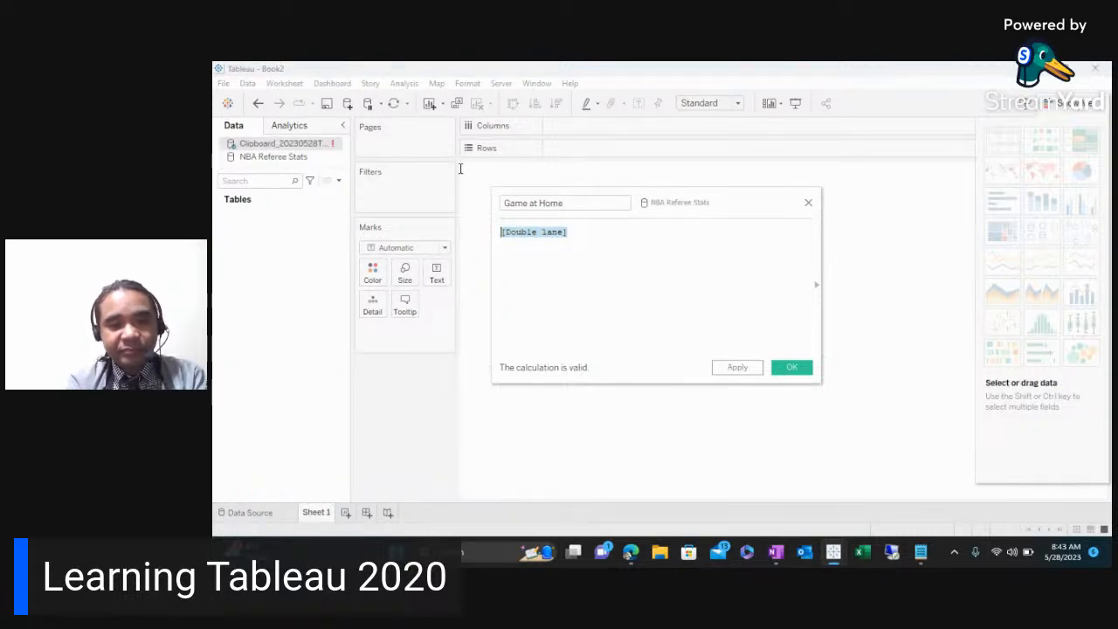
key("ctrl+v")
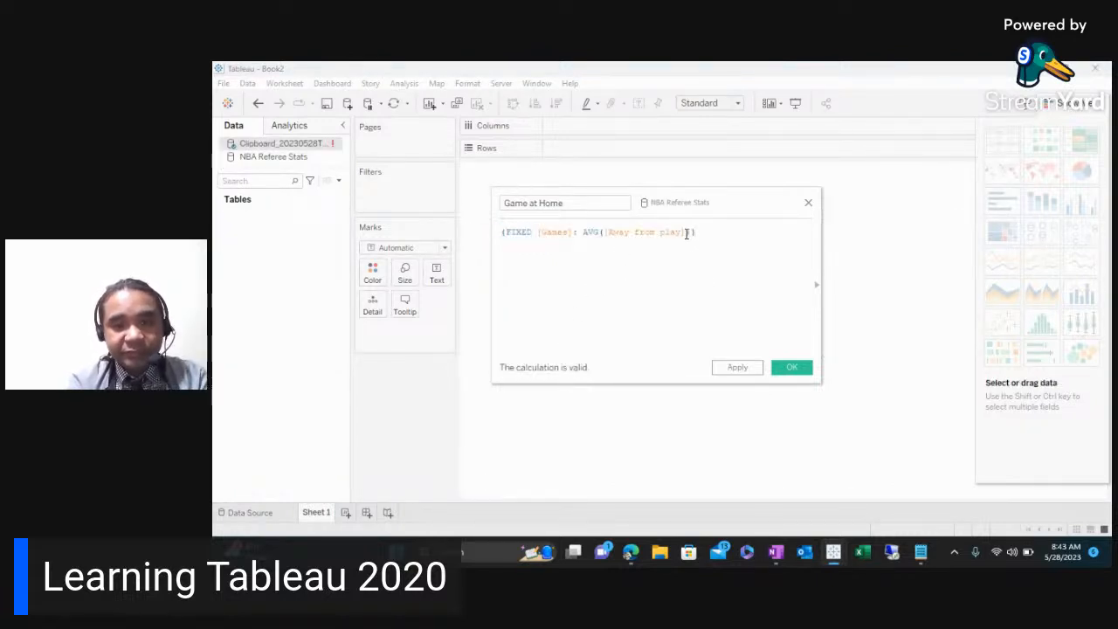
- Replace the Away from play field inside the AVG function with an empty pair of square brackets
left_click_drag(683, 233, 665, 224)
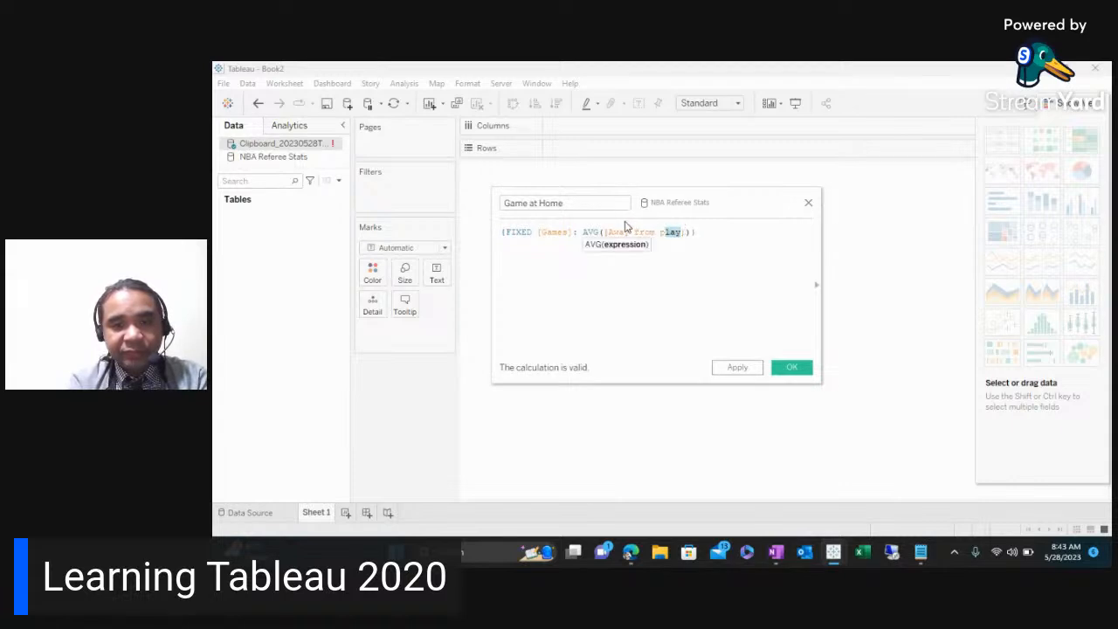
left_click_drag(603, 234, 678, 236)
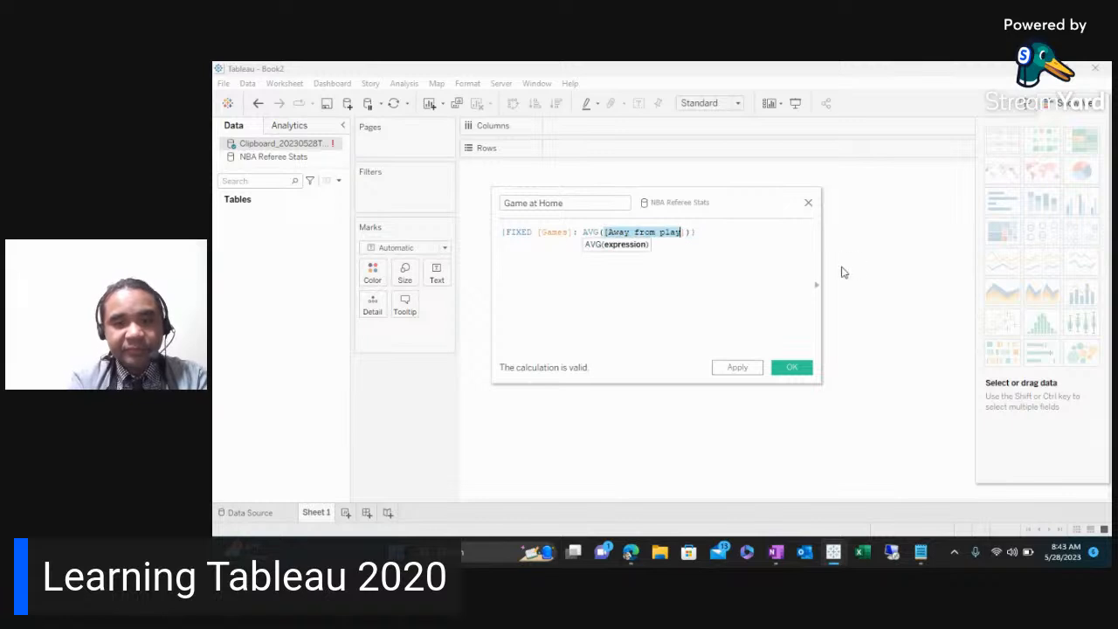
key("Right")
key("BackSpace")
key("BackSpace")
key("BackSpace")
key("BackSpace")
key("BackSpace")
key("BackSpace")
key("BackSpace")
key("BackSpace")
key("BackSpace")
key("BackSpace")
key("BackSpace")
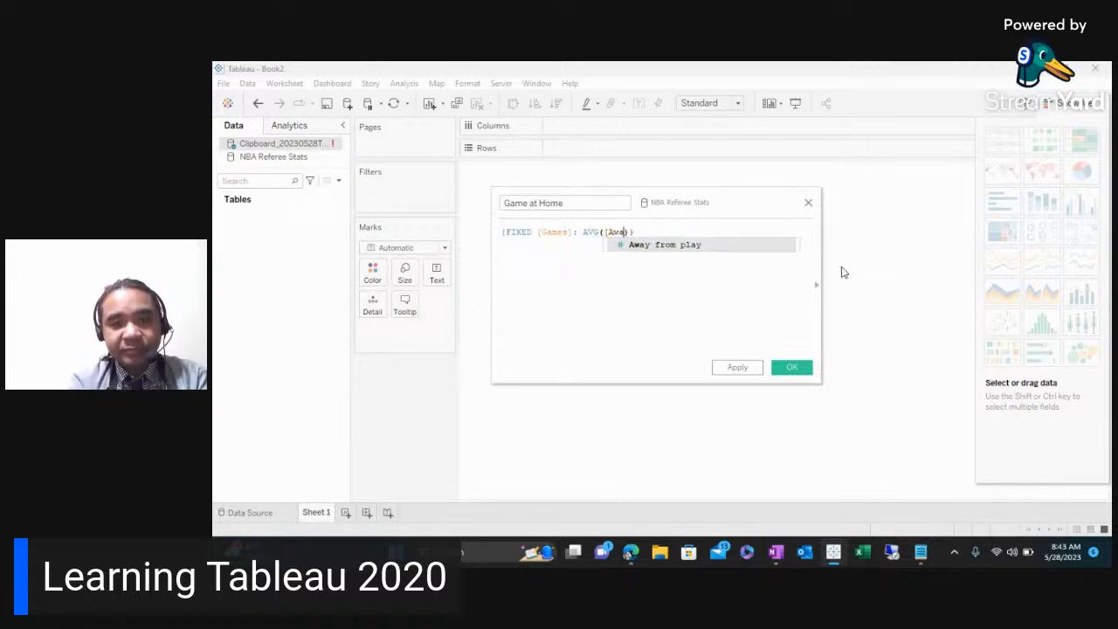
key("BackSpace")
key("BackSpace")
key("BackSpace")
key("BackSpace")
type("[]")
key("Left")
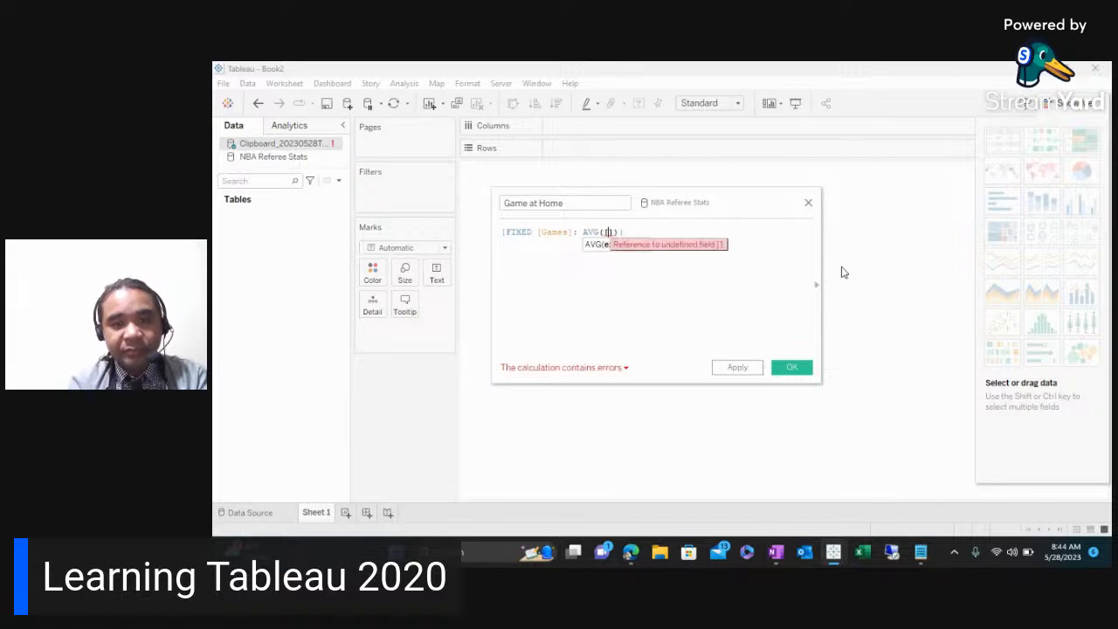
type("play")
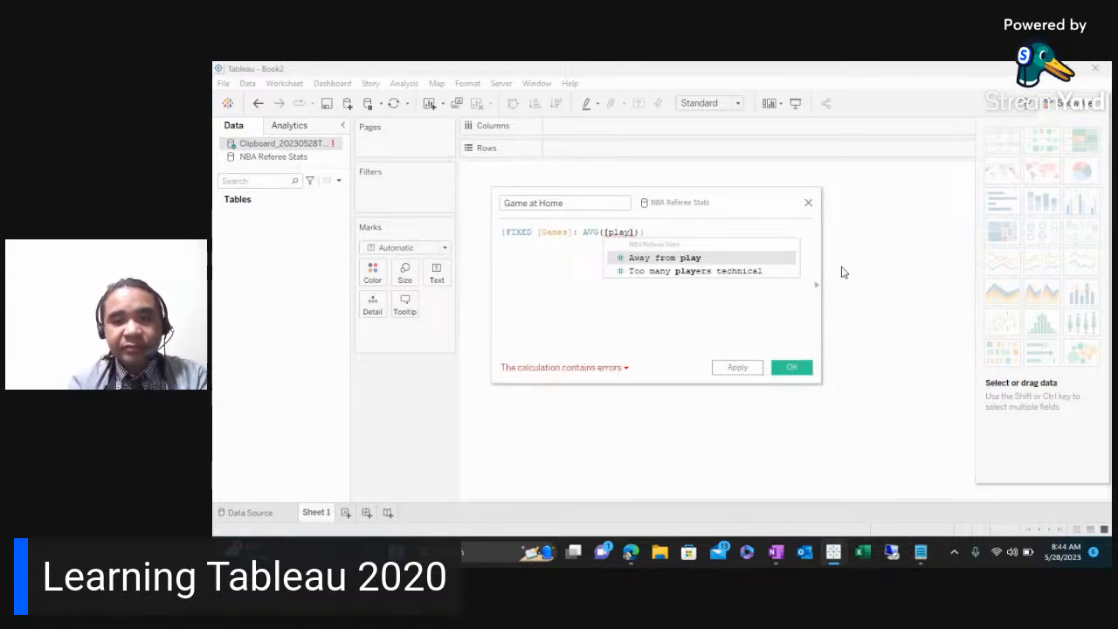
key("BackSpace")
key("BackSpace")
key("BackSpace")
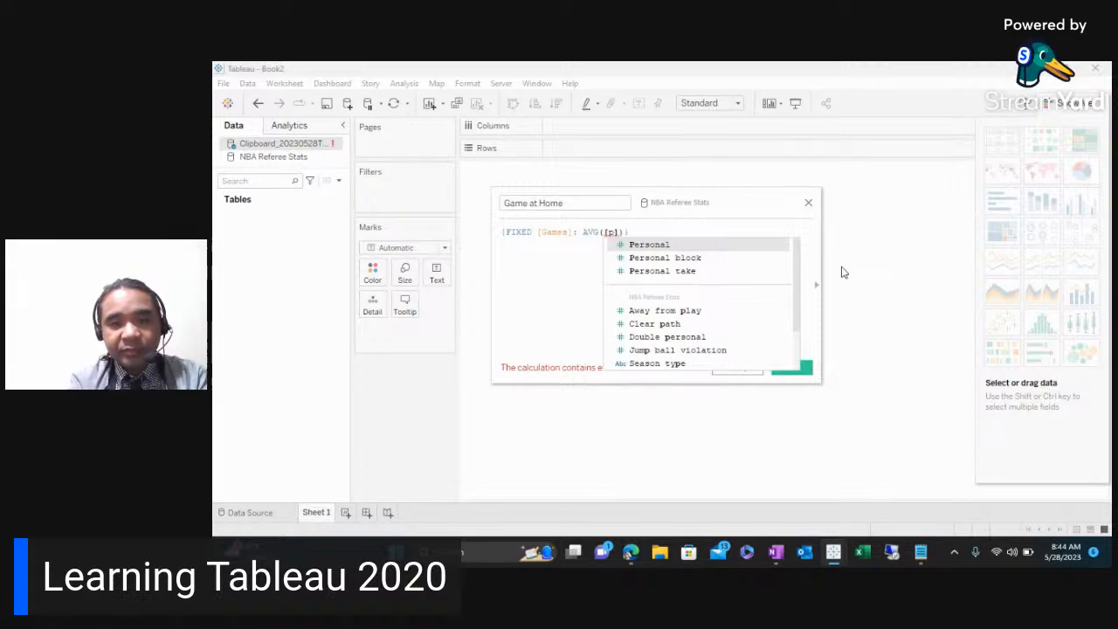
key("BackSpace")
type("fou")
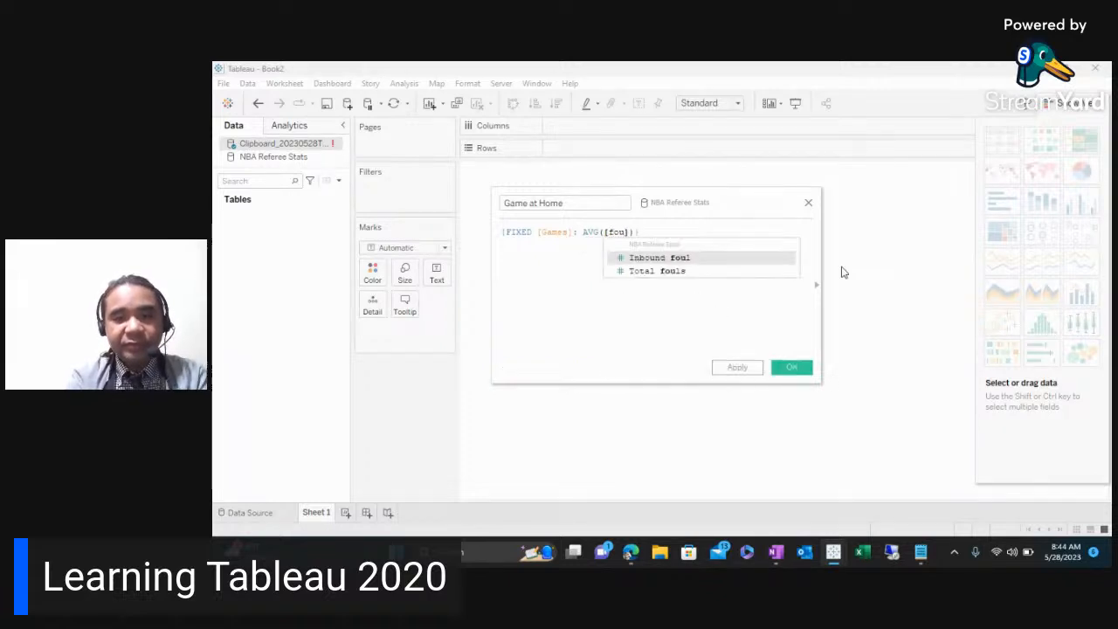
type("l")
key("BackSpace")
key("BackSpace")
key("BackSpace")
key("BackSpace")
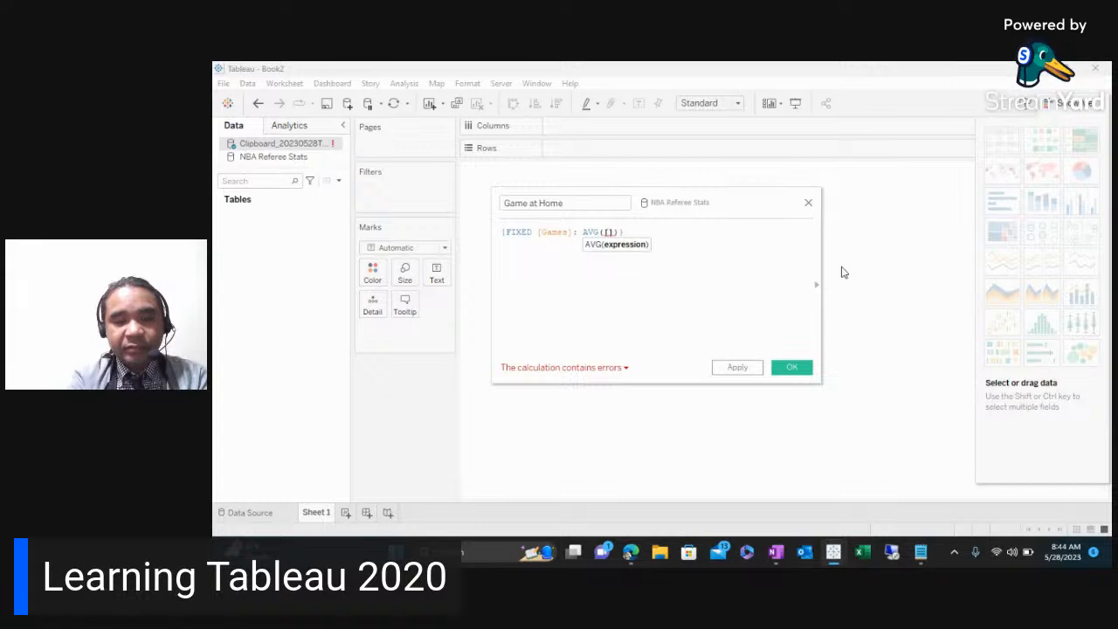
- Use the Too many players technical field inside AVG in the Game at Home formula and save the calculated field
type("pl")
key("BackSpace")
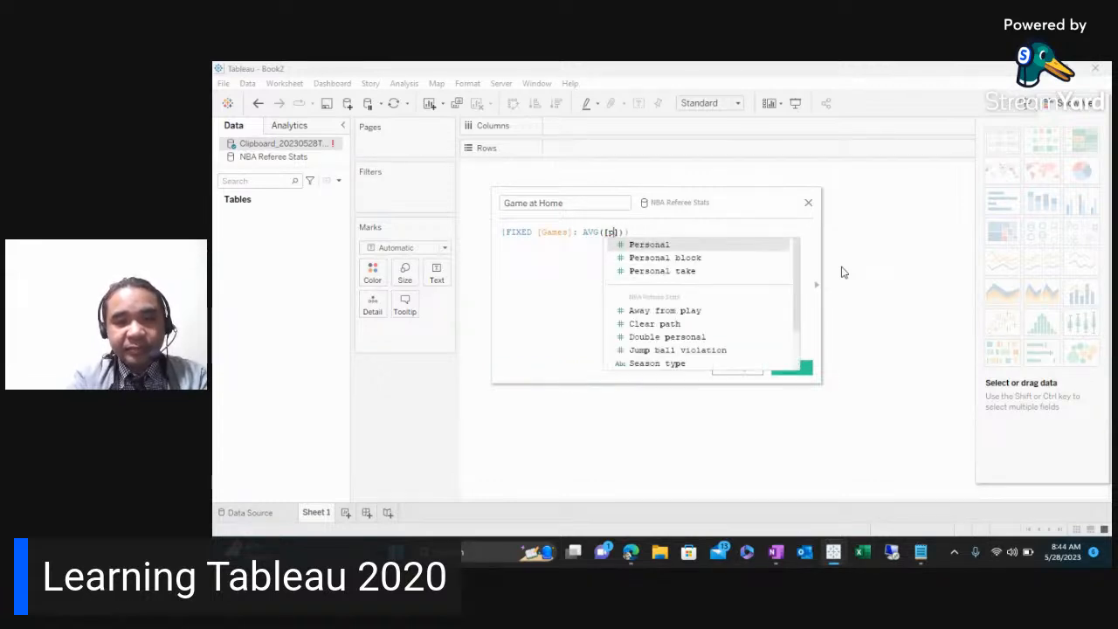
key("BackSpace")
type("p")
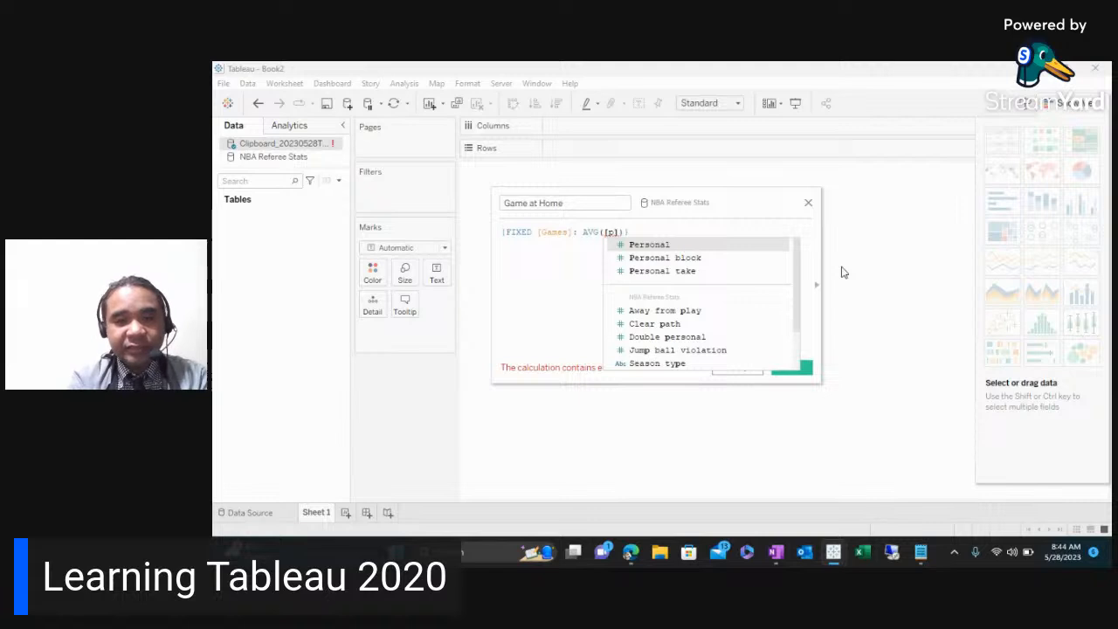
scroll(757, 278, "down", 1)
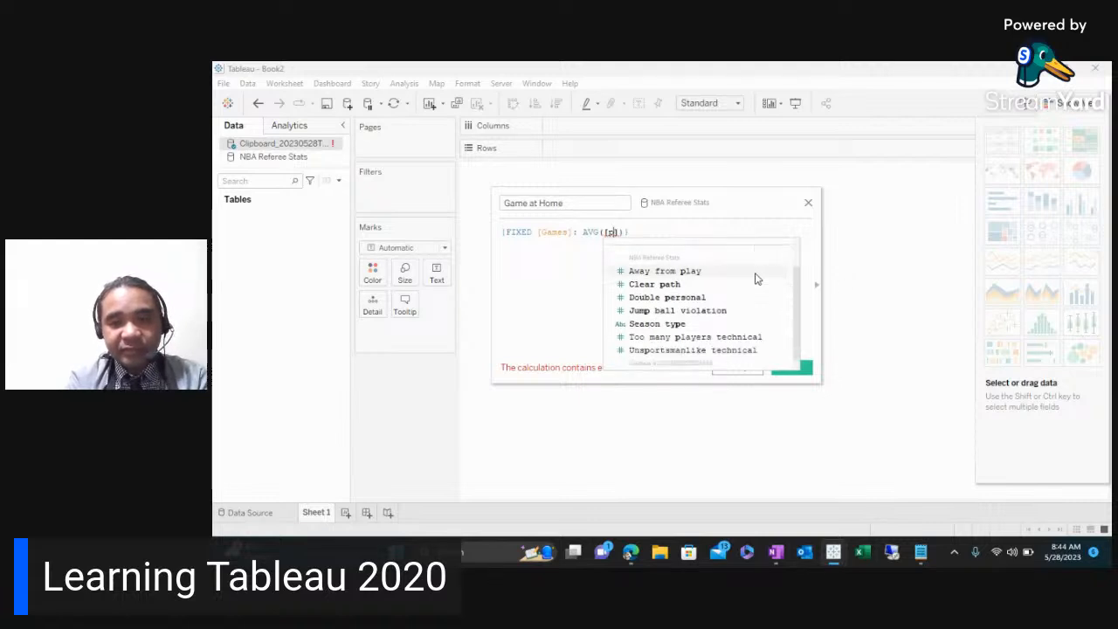
scroll(757, 278, "down", 1)
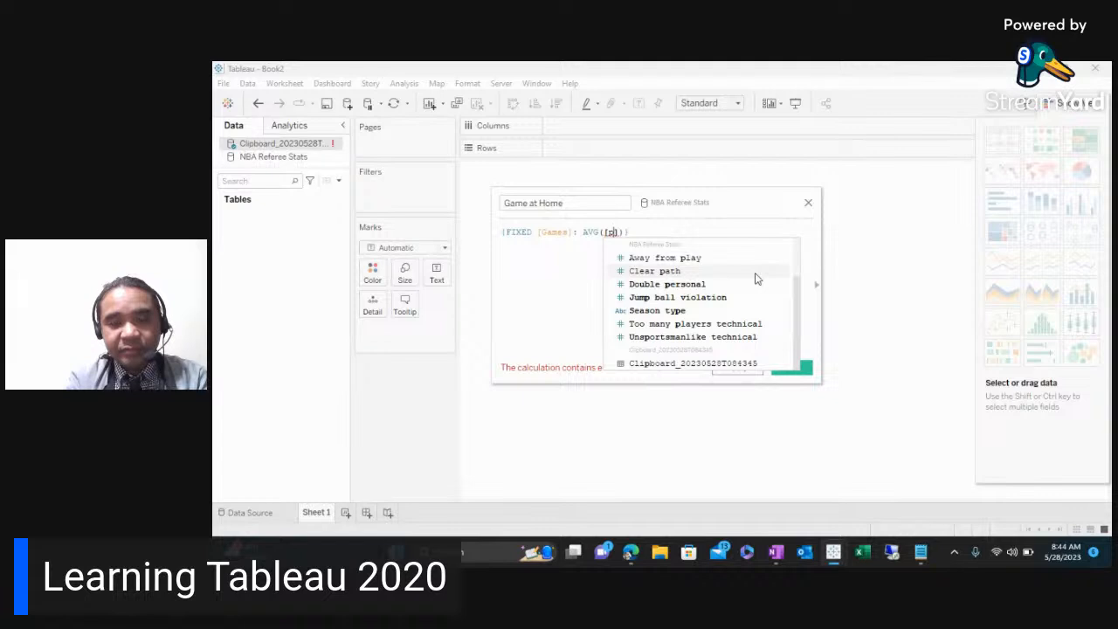
double_click(726, 324)
type("}")
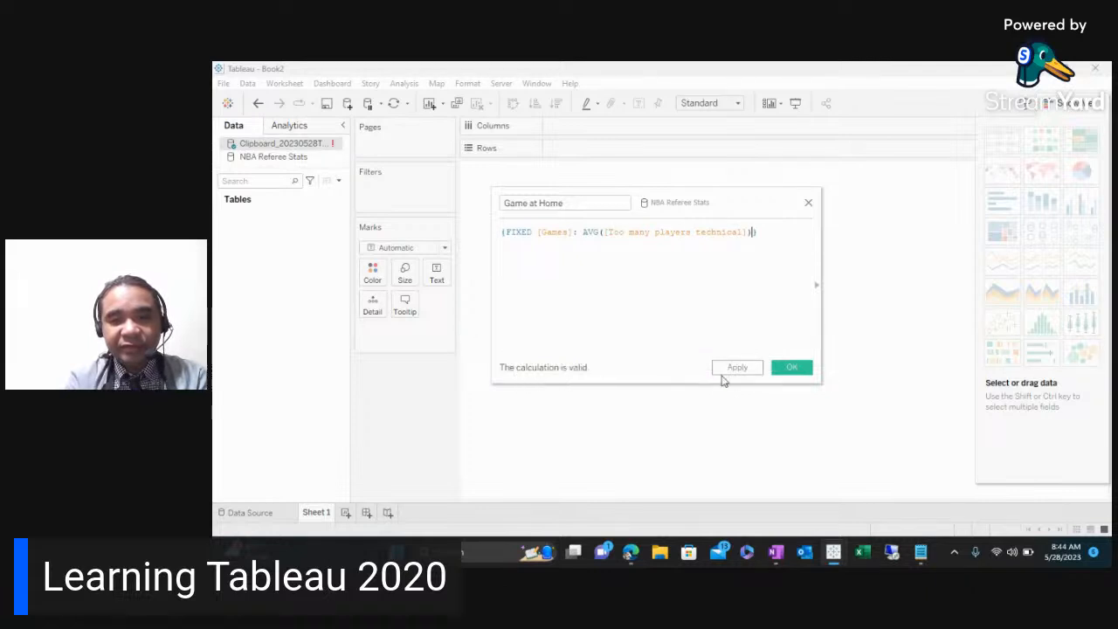
left_click(792, 367)
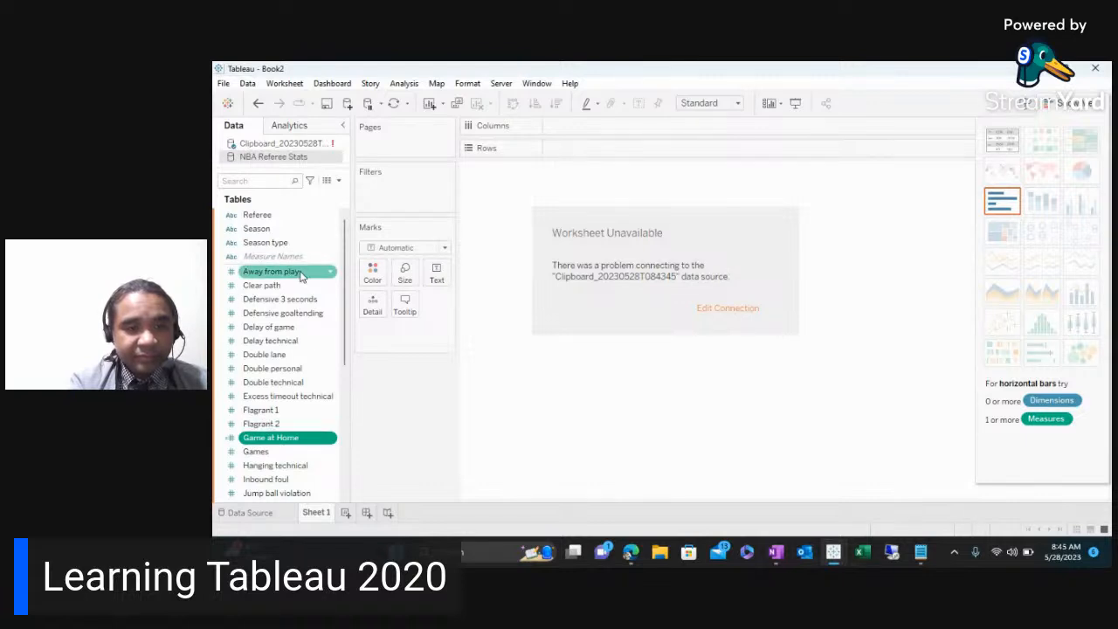
- Rename the Game at Home field to "Fixed calculation Game at Home", add it to Rows and dismiss the blend relationship warning
right_click(307, 445)
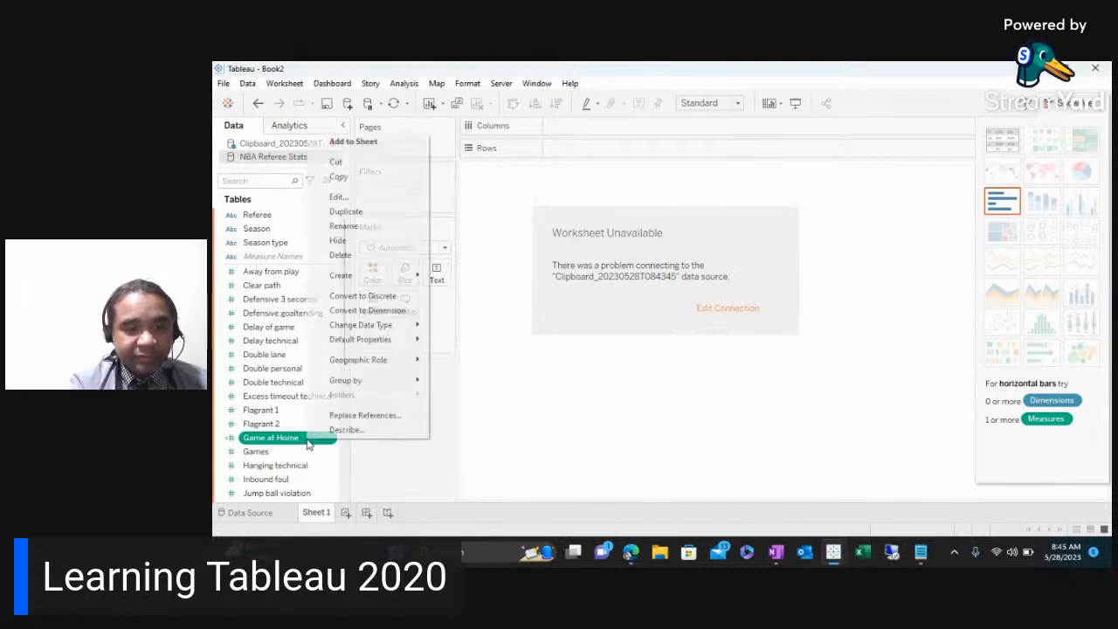
left_click(354, 231)
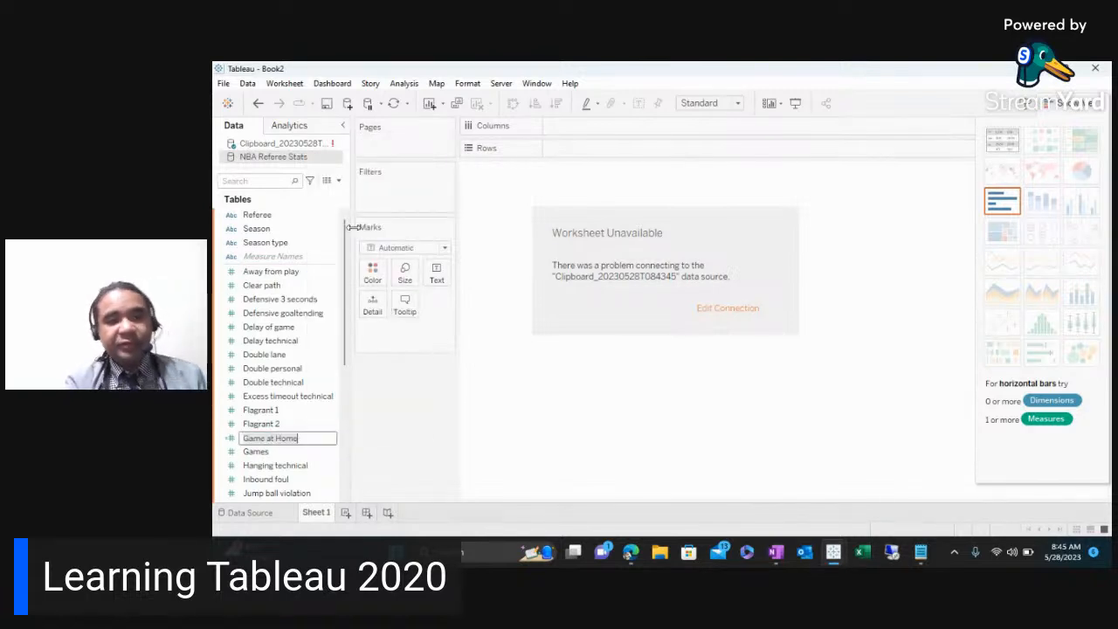
key("Left")
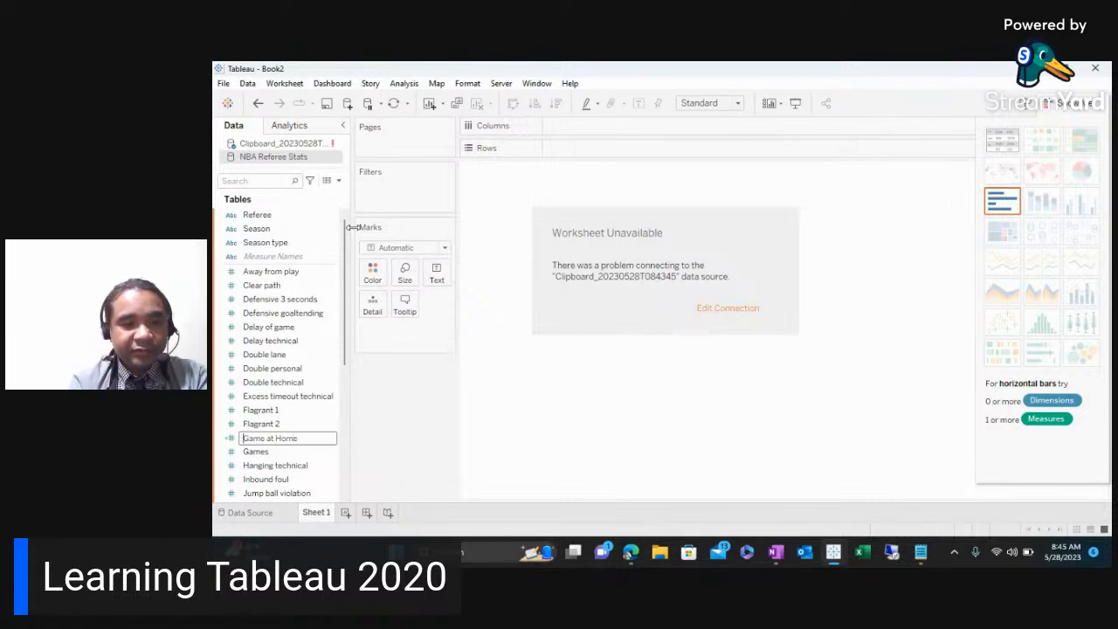
type("Fixed")
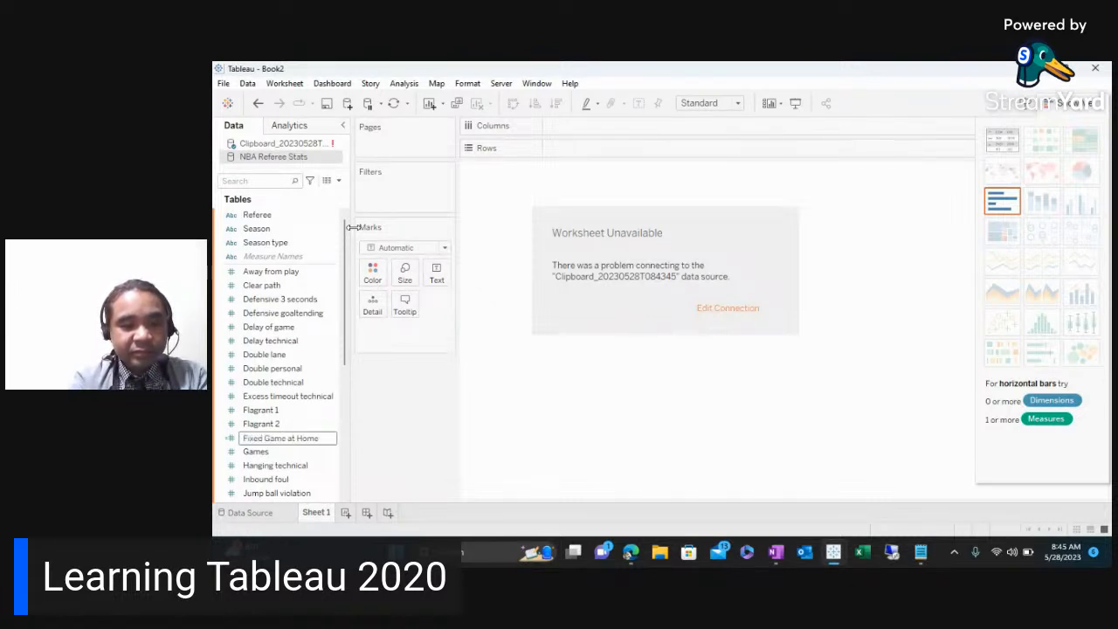
type(" calculstion")
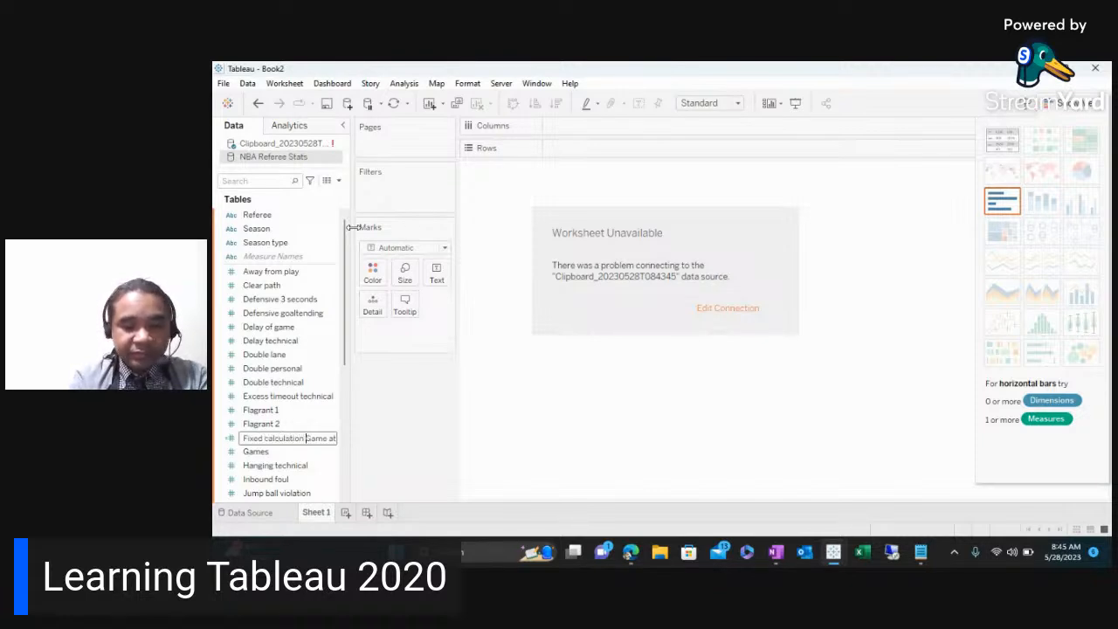
key("Return")
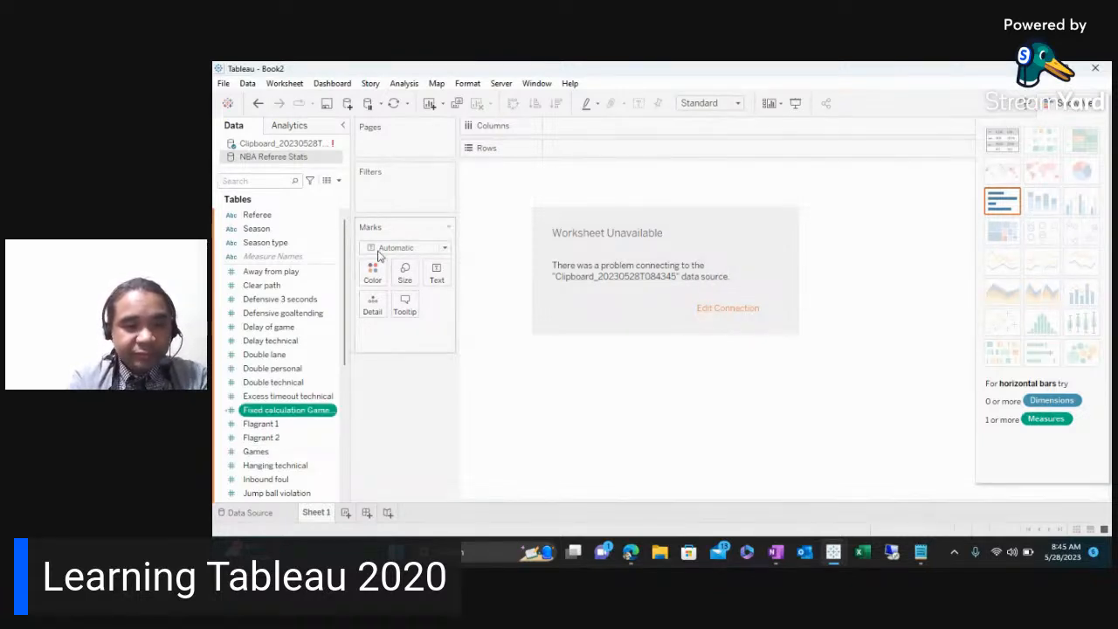
double_click(311, 409)
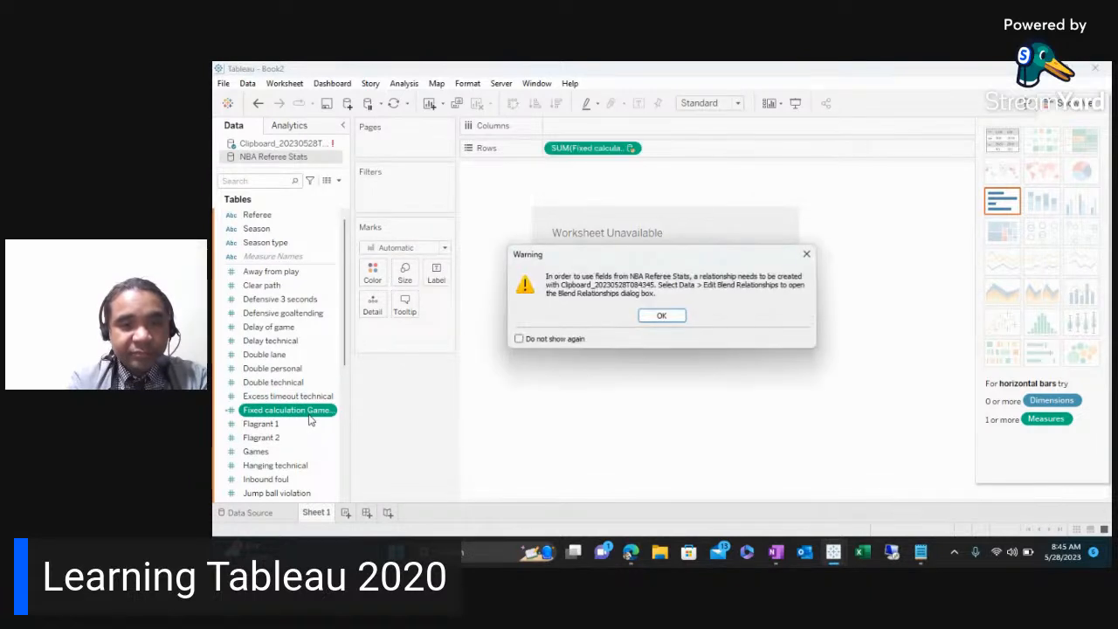
left_click(661, 317)
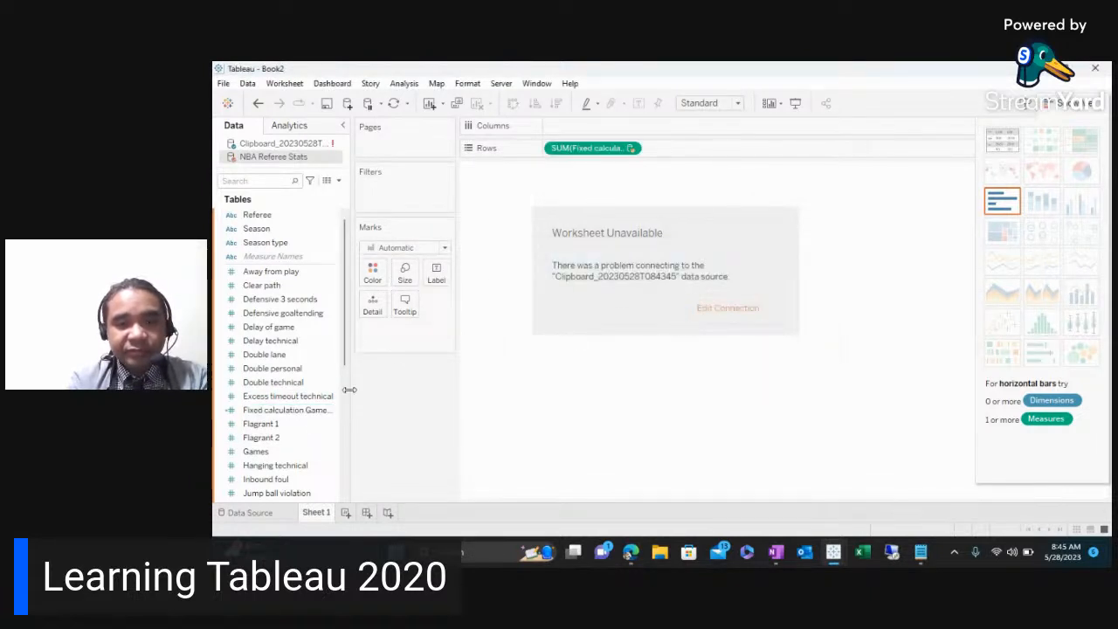
- Edit the fixed calculation so AVG uses Defensive 3 seconds instead of Too many players technical, save it and dismiss the warning
right_click(311, 411)
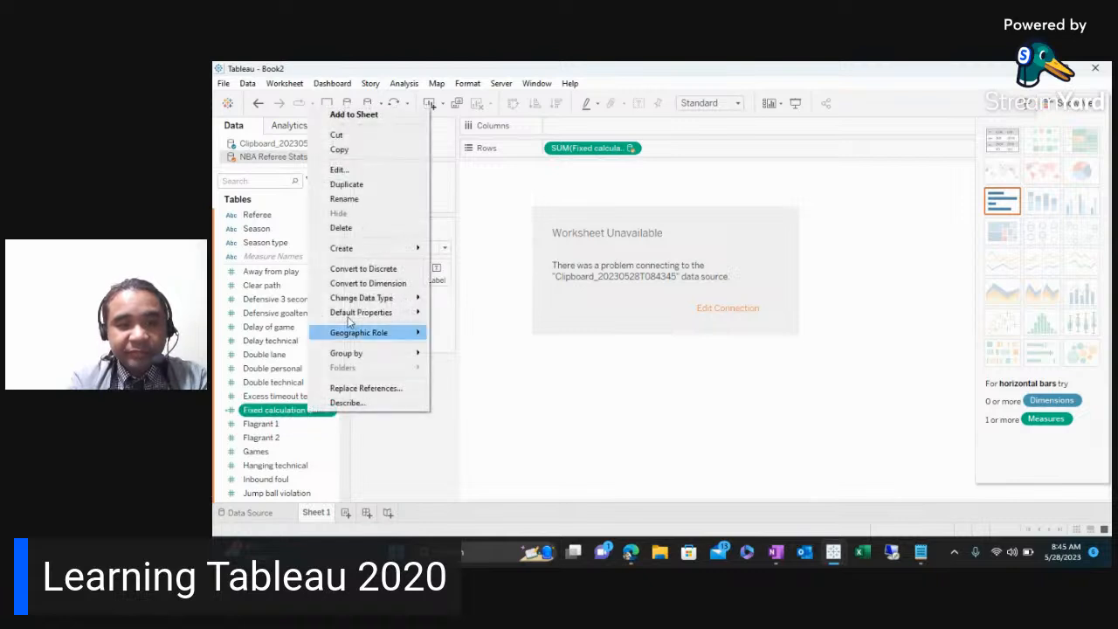
left_click(387, 169)
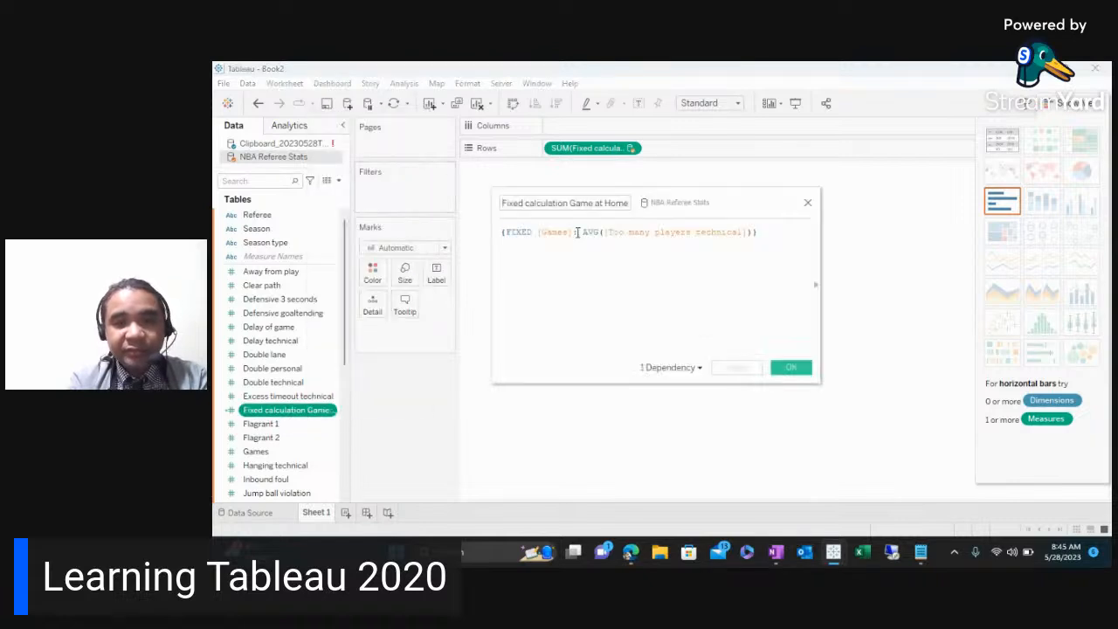
left_click(754, 234)
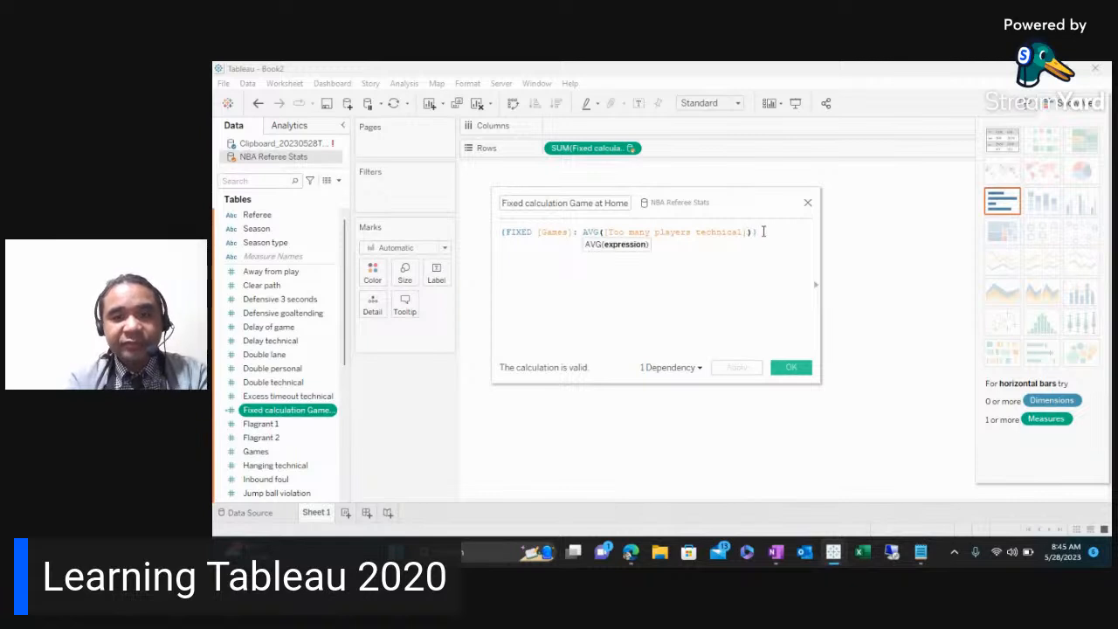
key("BackSpace")
key("BackSpace")
key("BackSpace")
key("BackSpace")
key("BackSpace")
key("BackSpace")
key("BackSpace")
key("BackSpace")
key("BackSpace")
key("BackSpace")
key("BackSpace")
key("BackSpace")
key("BackSpace")
key("BackSpace")
key("BackSpace")
key("BackSpace")
key("BackSpace")
key("BackSpace")
key("BackSpace")
key("BackSpace")
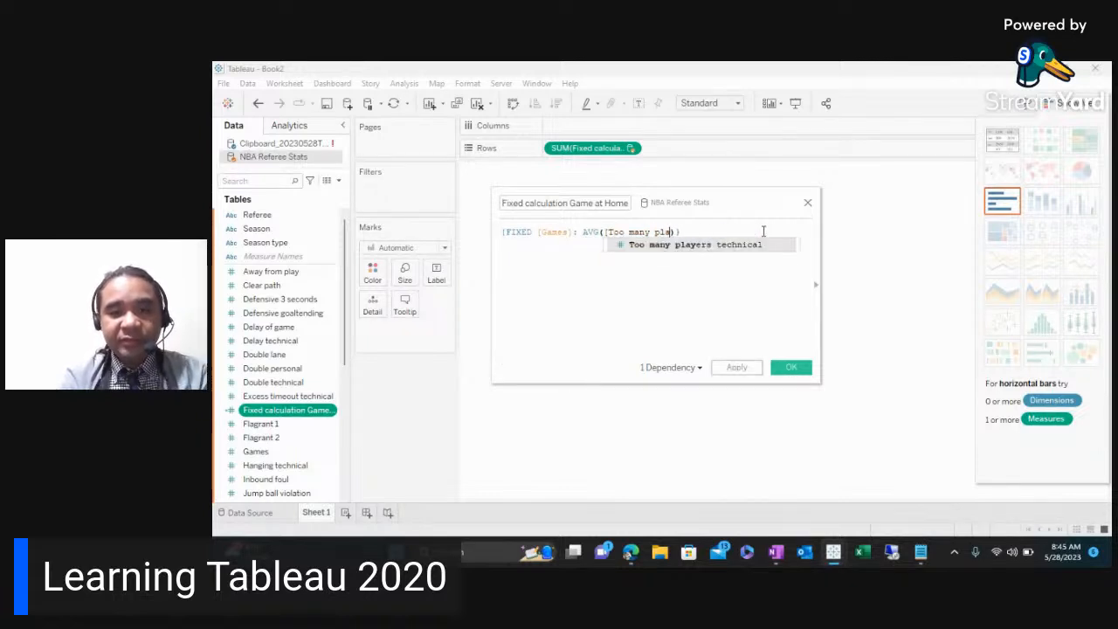
key("BackSpace")
key("BackSpace")
key("BackSpace")
key("BackSpace")
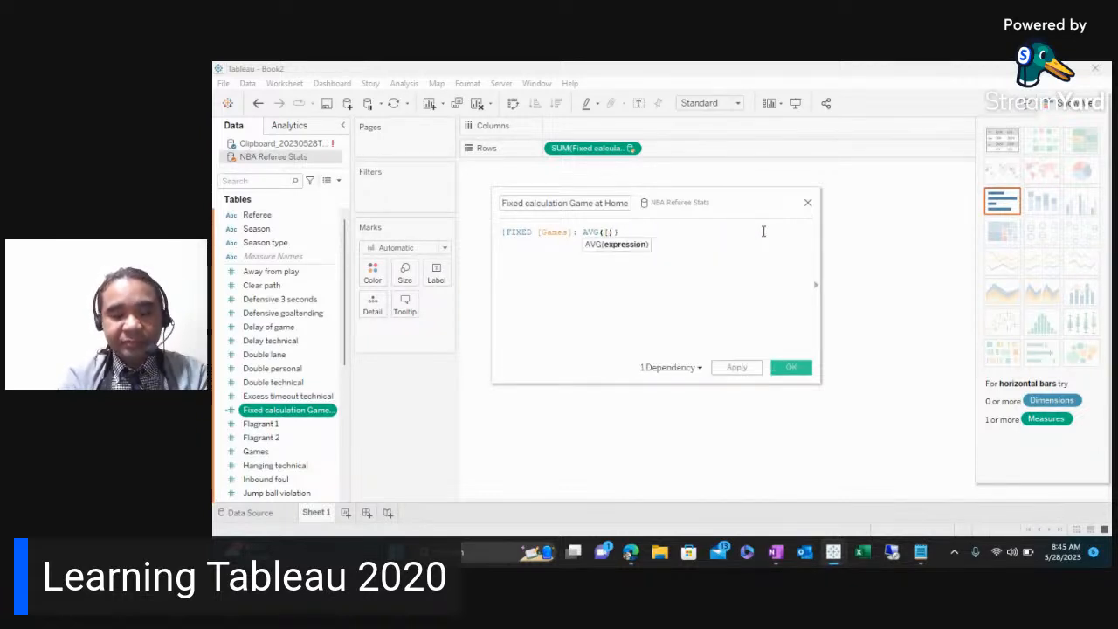
type("e")
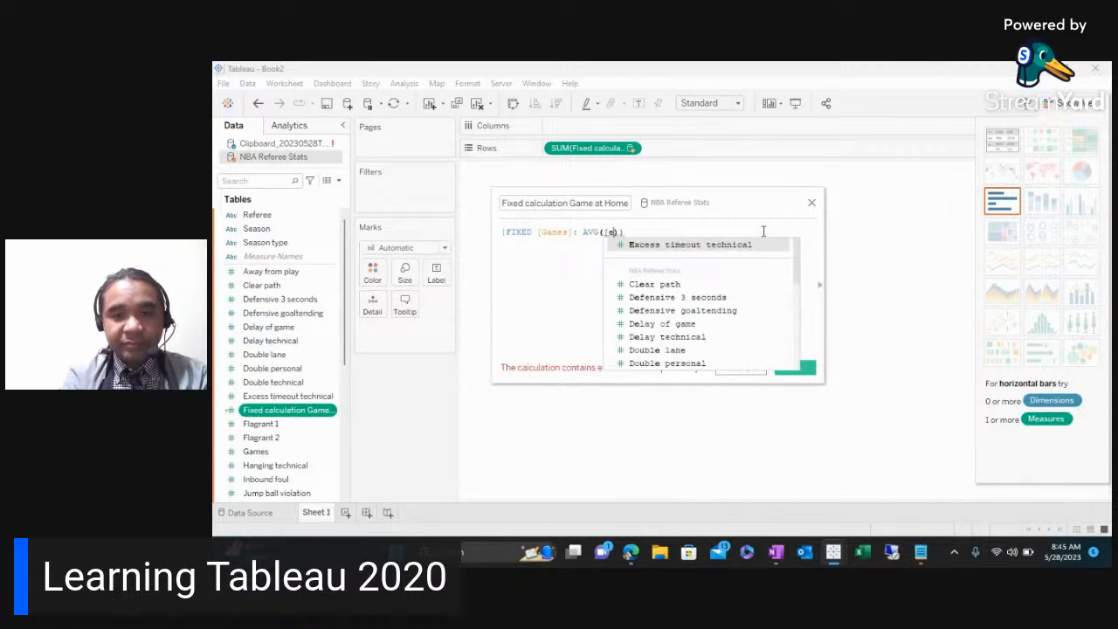
left_click(739, 298)
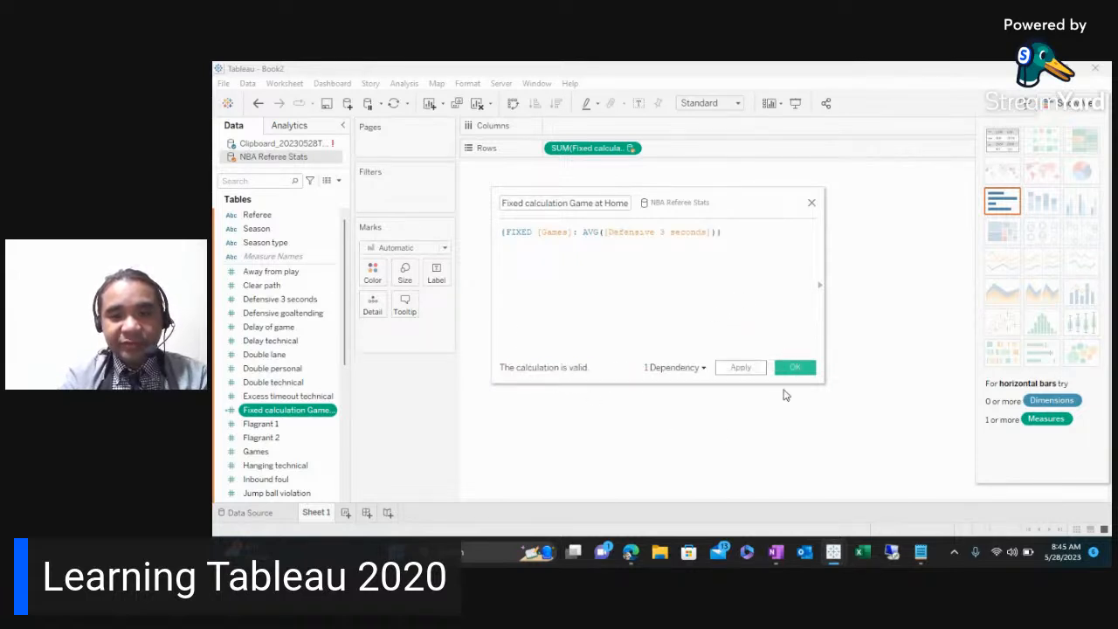
left_click(795, 368)
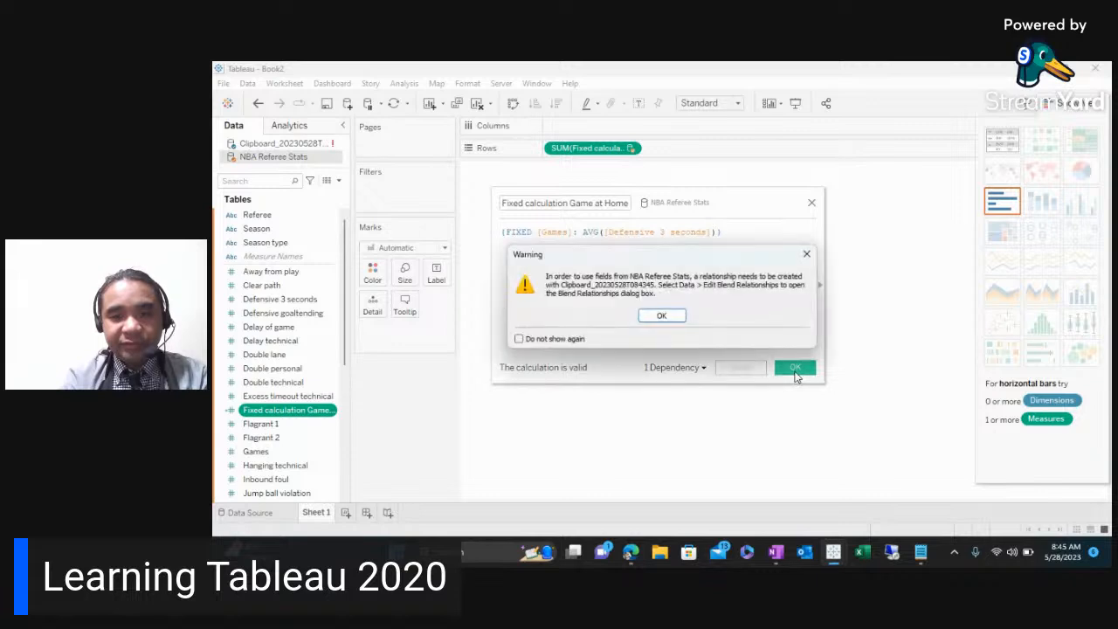
left_click(661, 316)
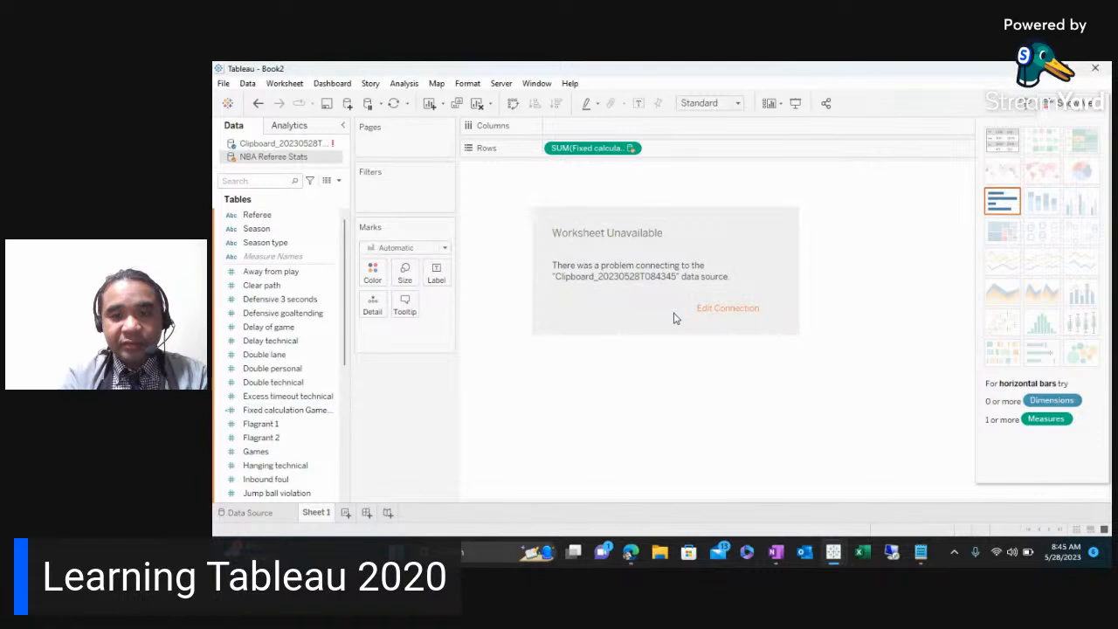
- Open the failing clipboard data source's connection and remove its Clipboard table from the data source
left_click(708, 318)
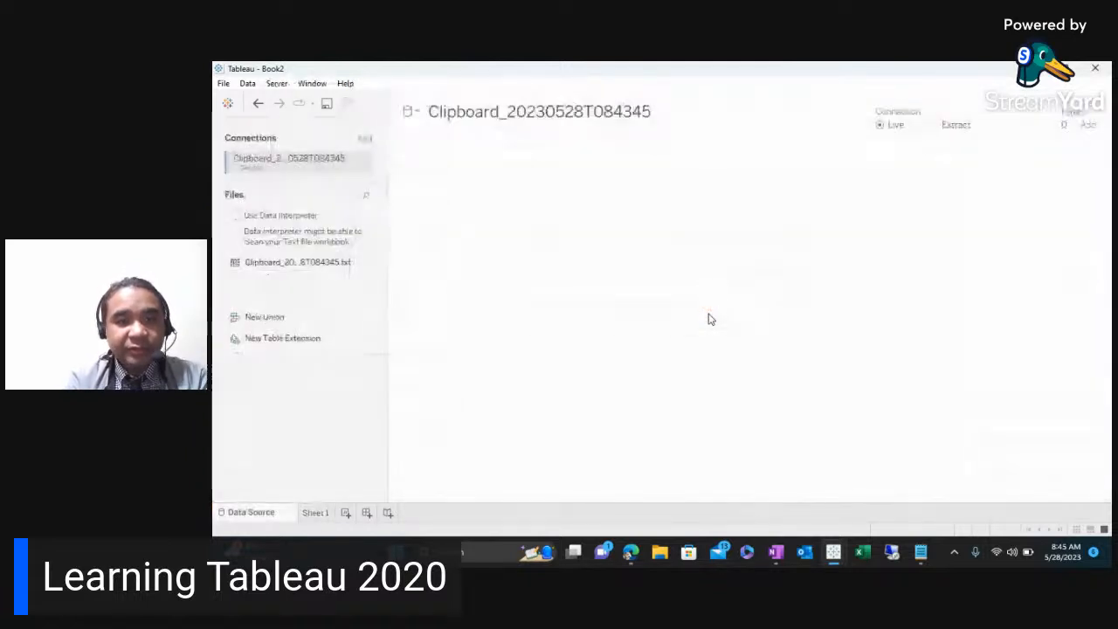
left_click(528, 185)
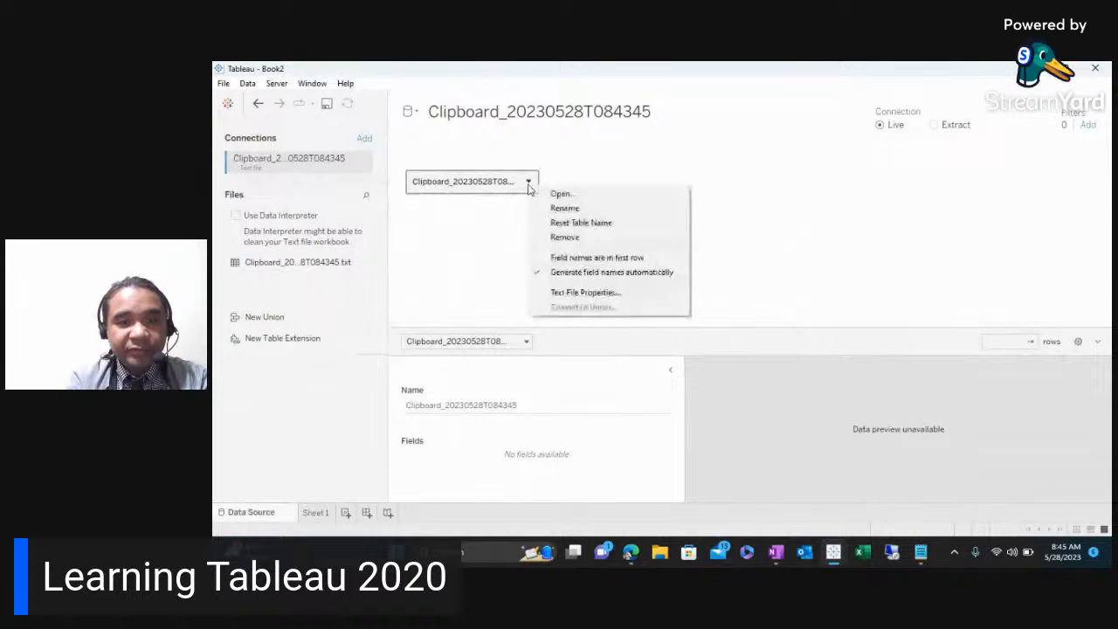
left_click(565, 245)
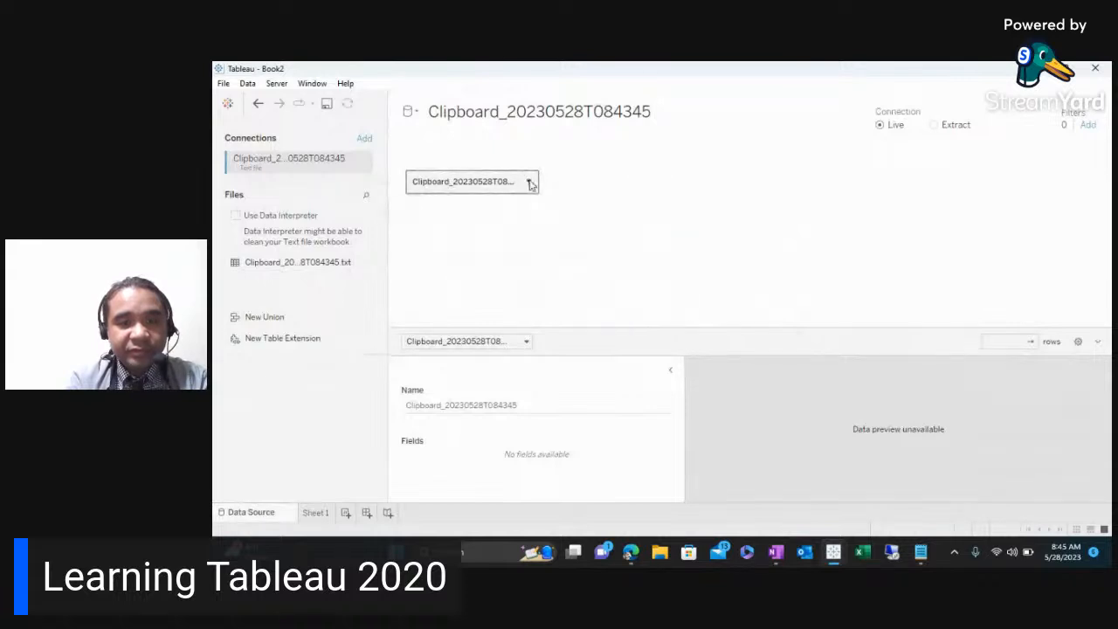
left_click(529, 184)
left_click(567, 238)
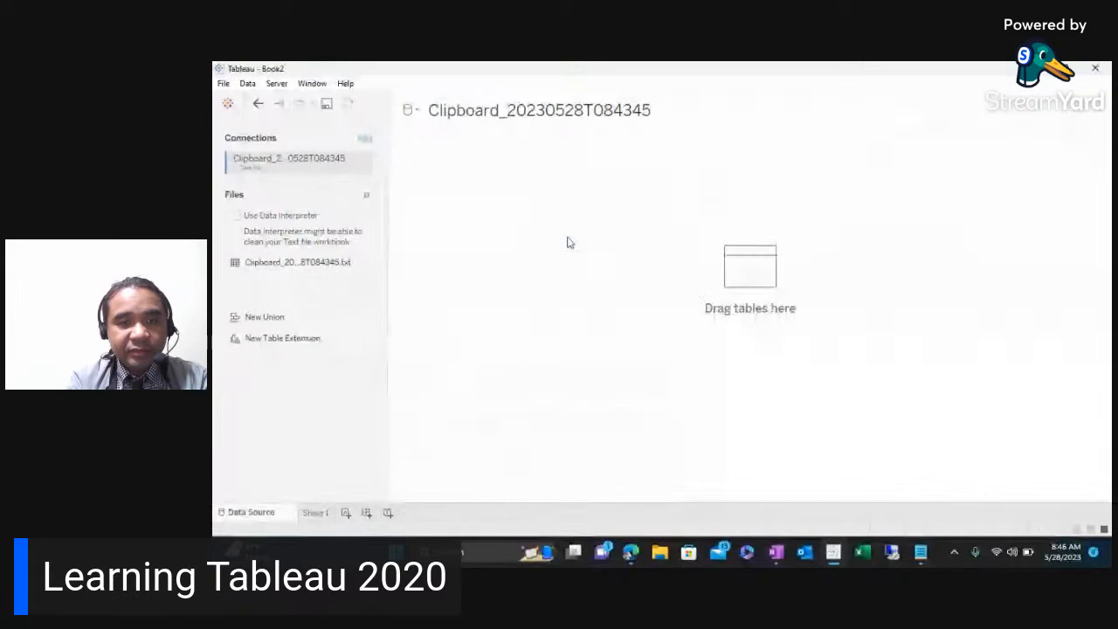
left_click(363, 168)
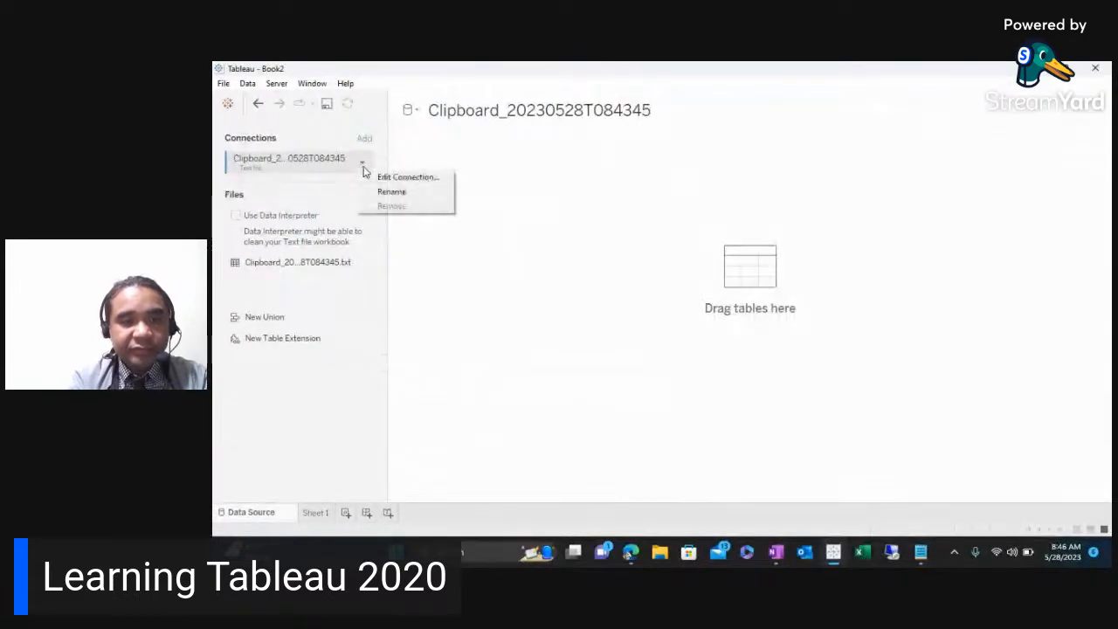
left_click(498, 243)
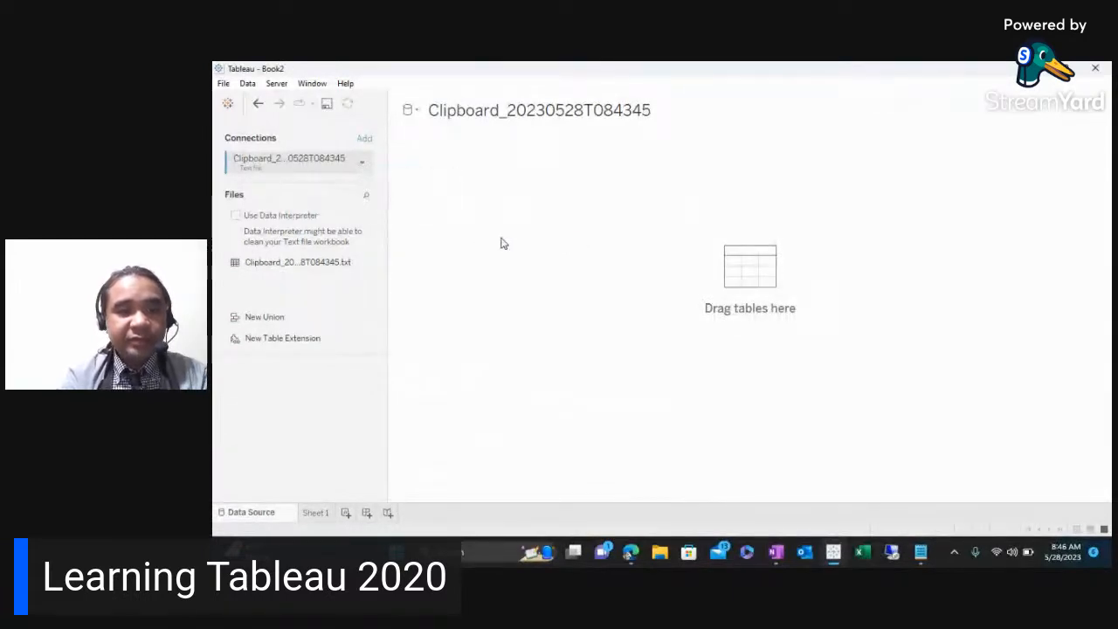
left_click(224, 84)
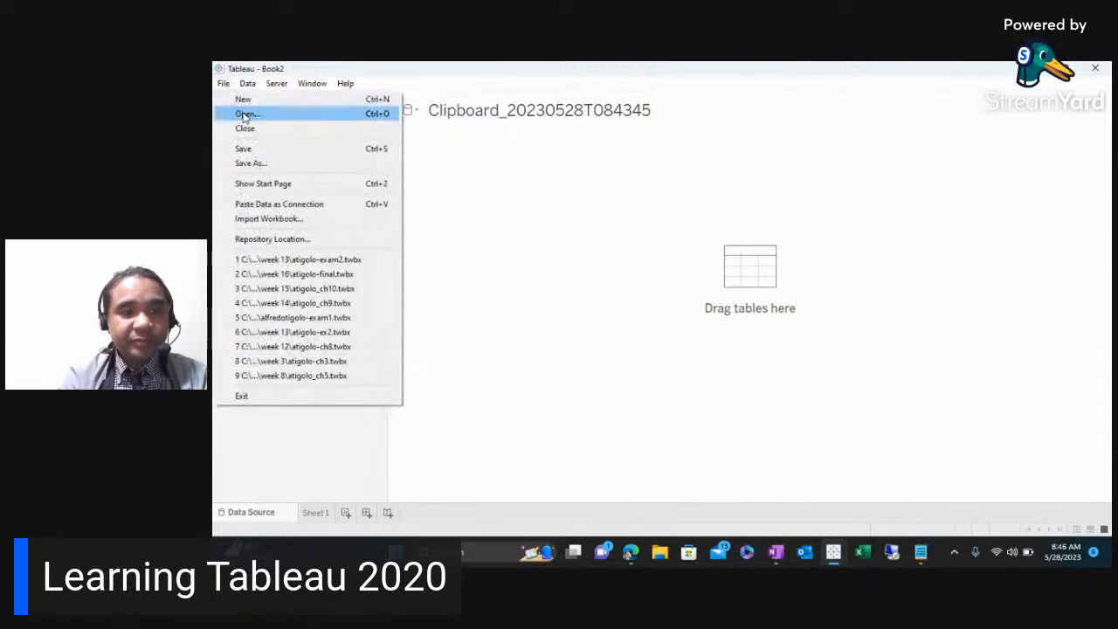
left_click(245, 117)
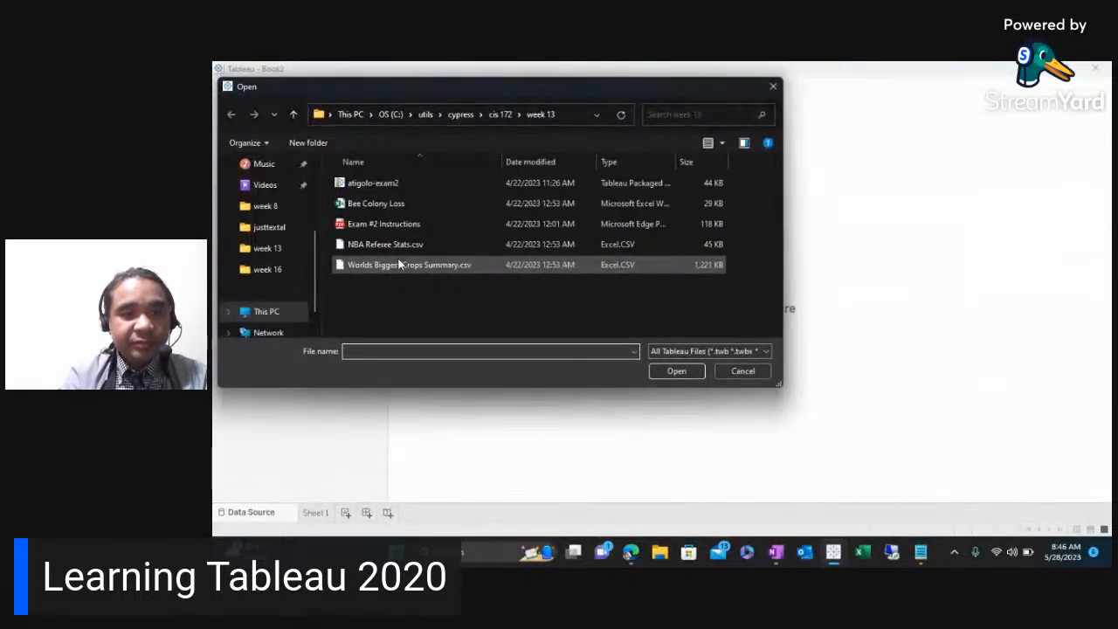
left_click(744, 375)
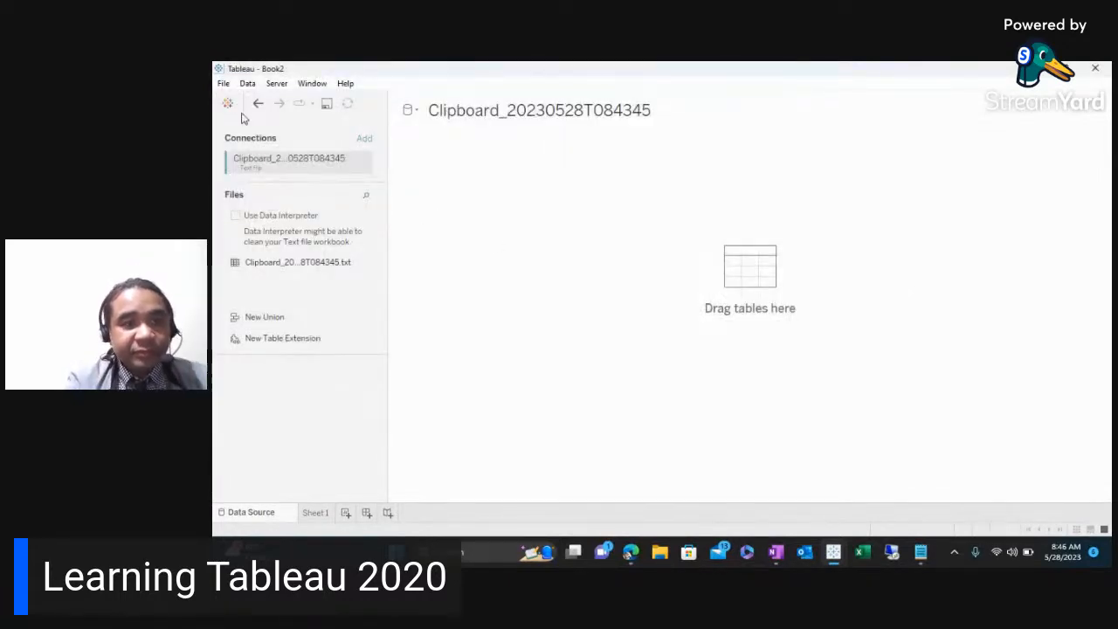
left_click(247, 85)
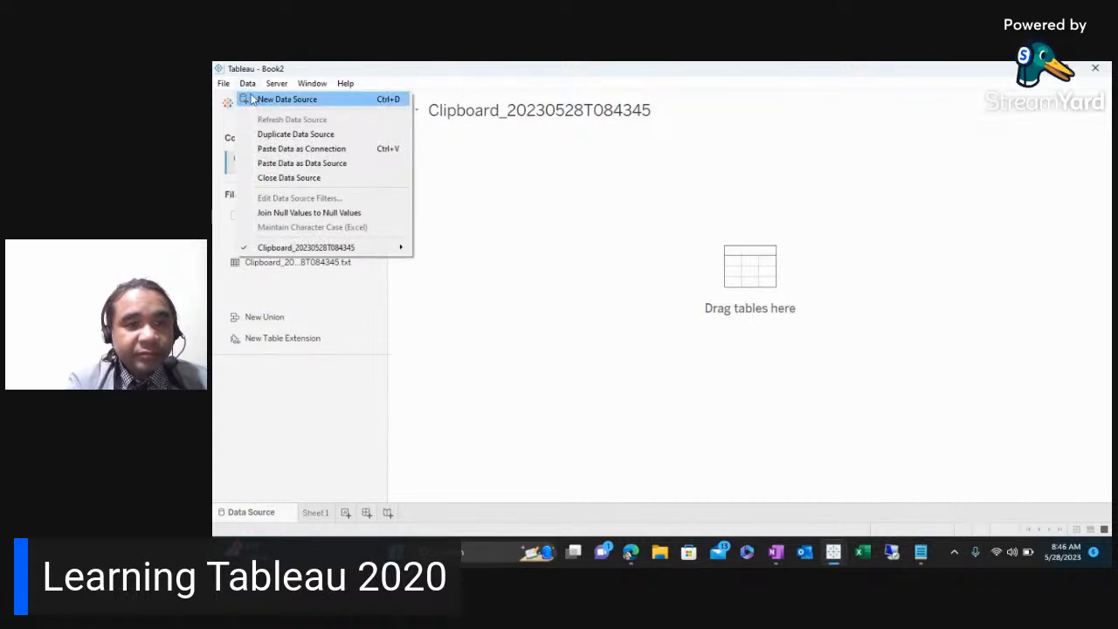
mouse_move(226, 83)
left_click(247, 114)
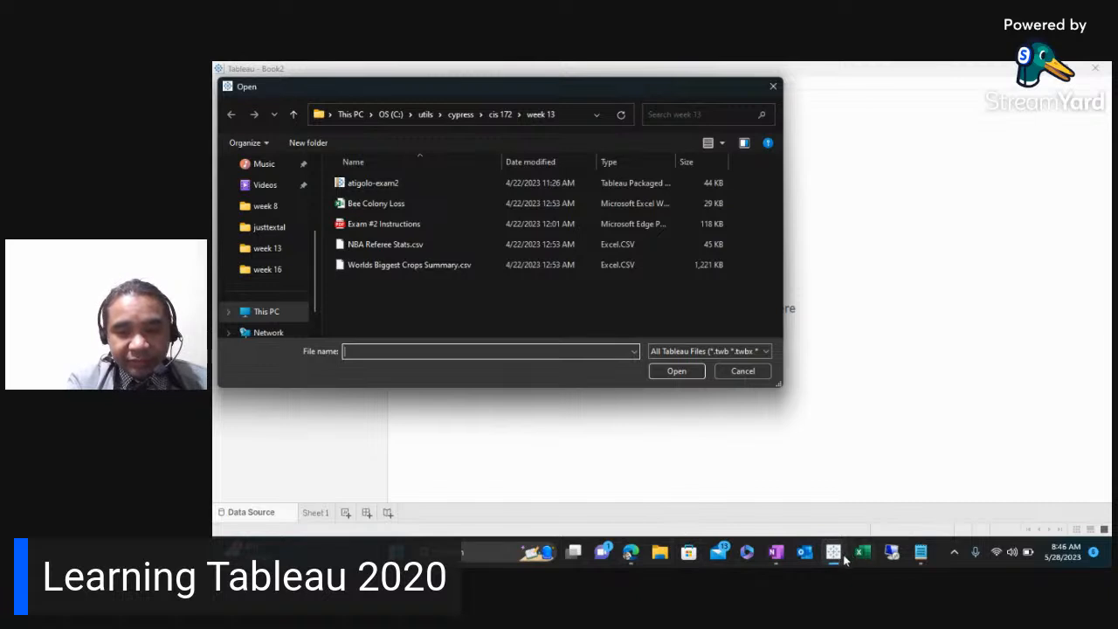
- Switch to the exam2 workbook, close the away from play FIXED AVG calculation editor and look through its file and data source options
mouse_move(839, 561)
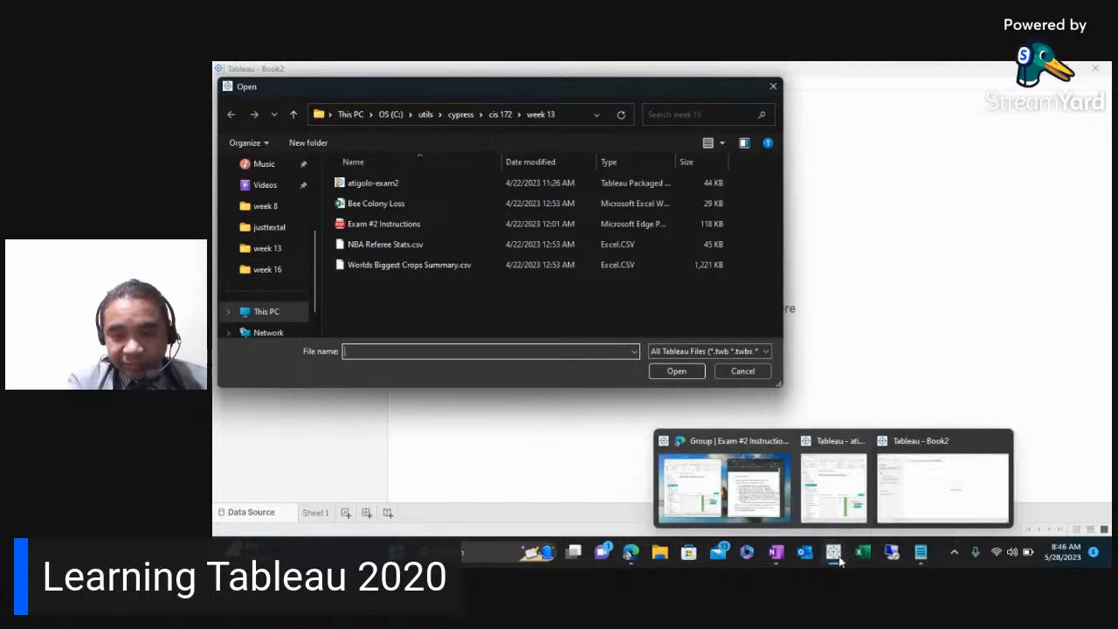
left_click(836, 516)
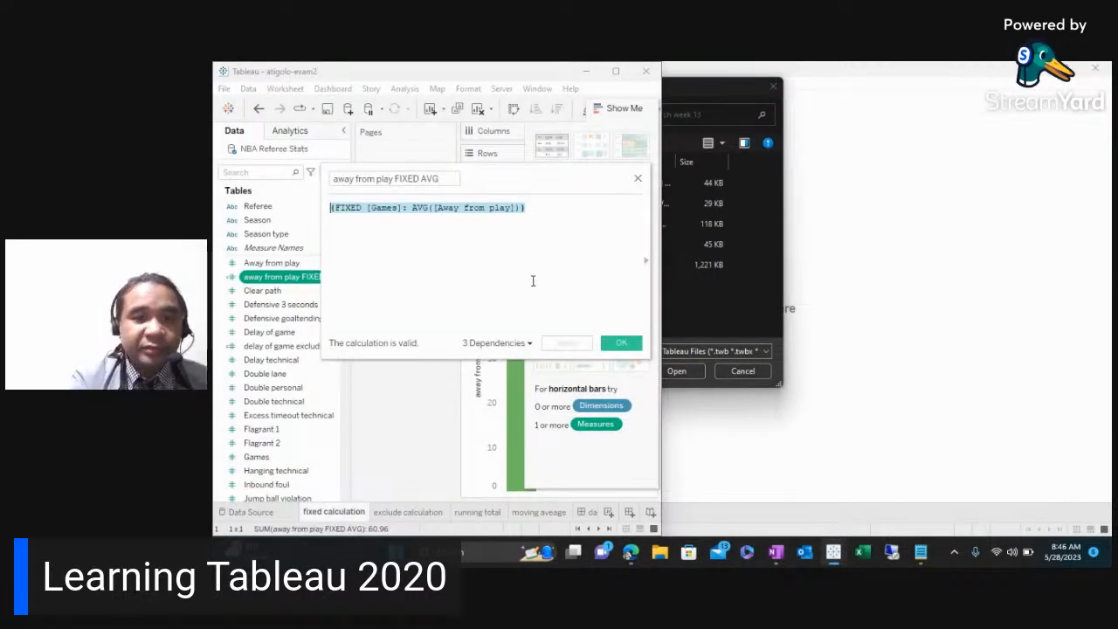
left_click(638, 178)
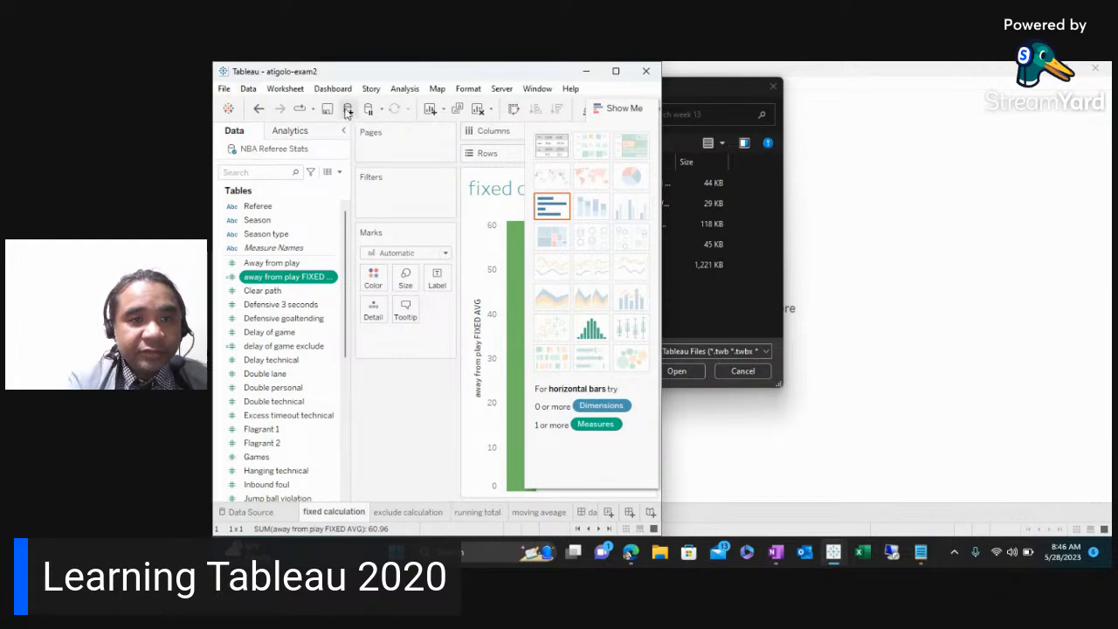
left_click(224, 90)
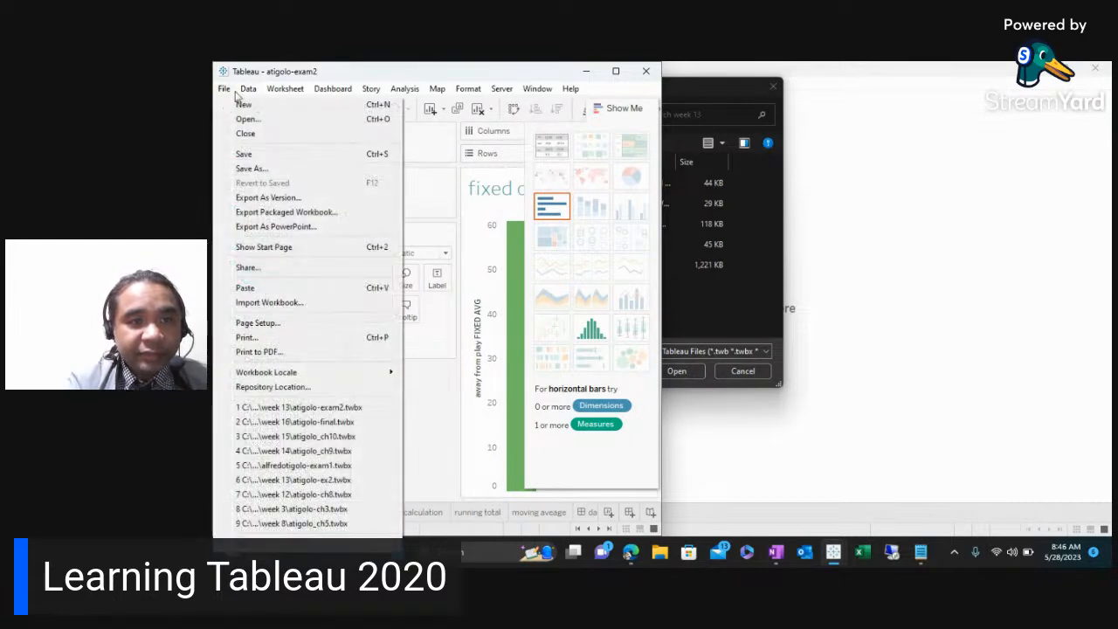
mouse_move(246, 97)
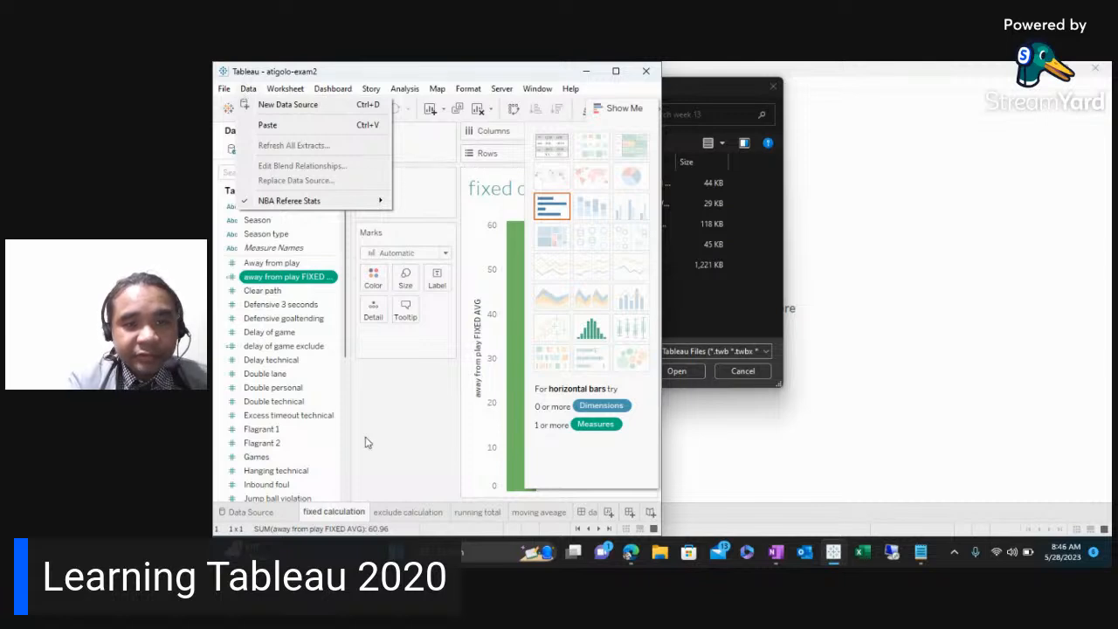
- Return to Book2, dismiss its file dialog and repoint the clipboard data source's connection to NBA Referee Stats.csv in the week 13 folder
left_click(836, 557)
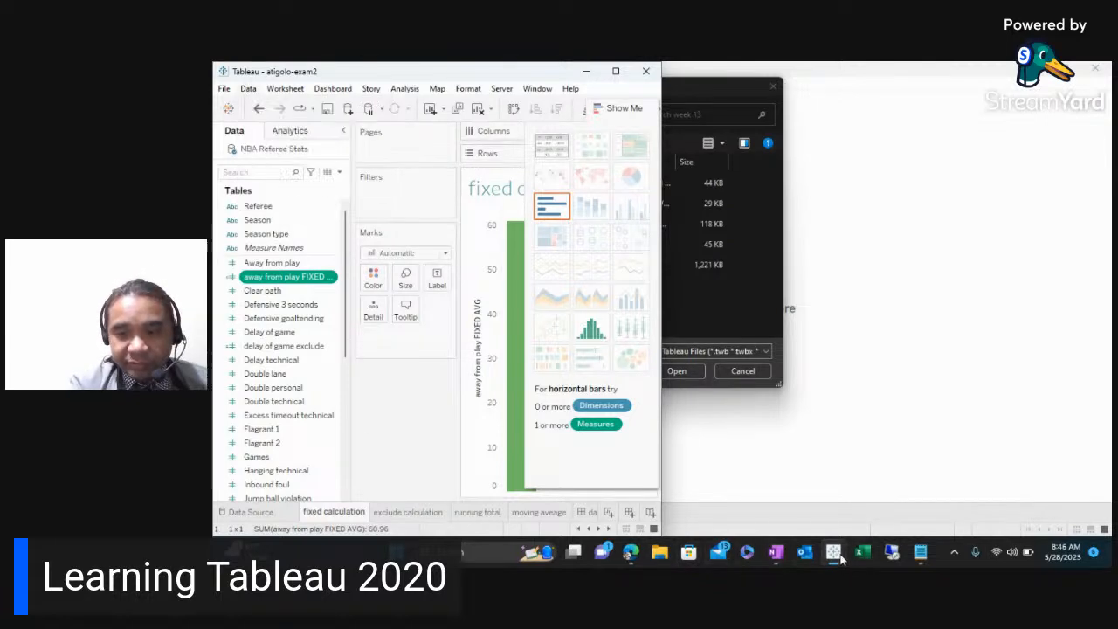
left_click(943, 484)
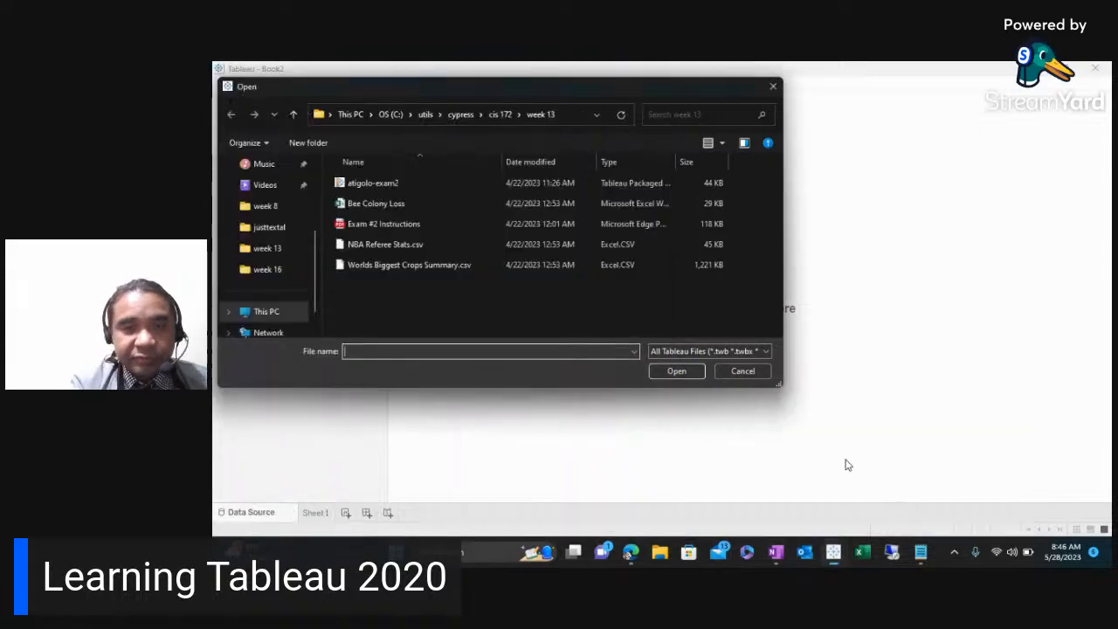
left_click(757, 374)
left_click(248, 82)
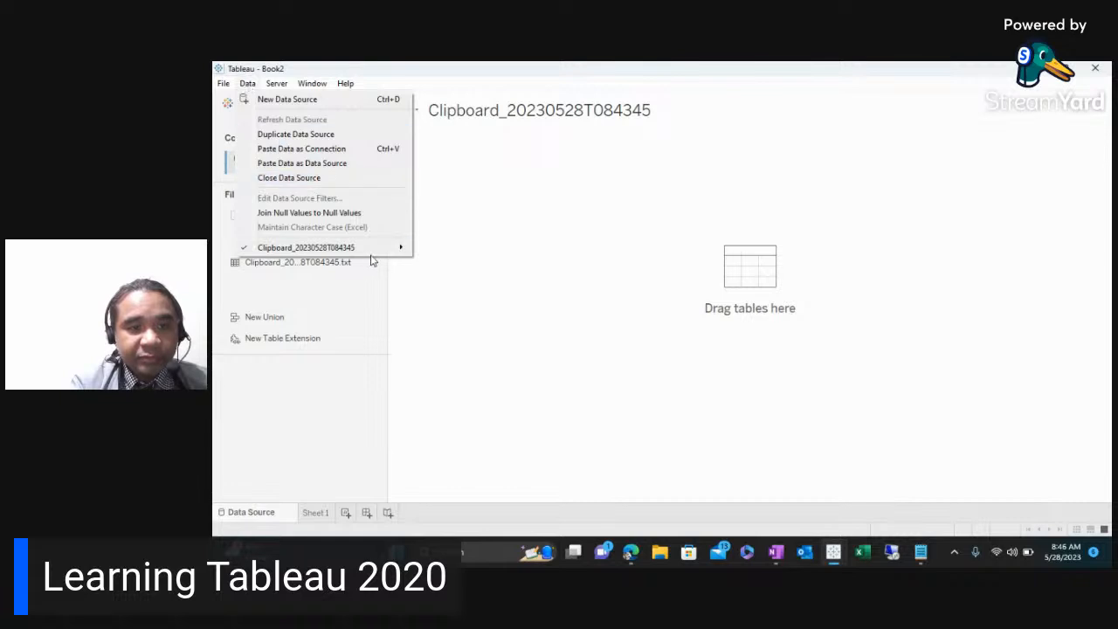
mouse_move(375, 249)
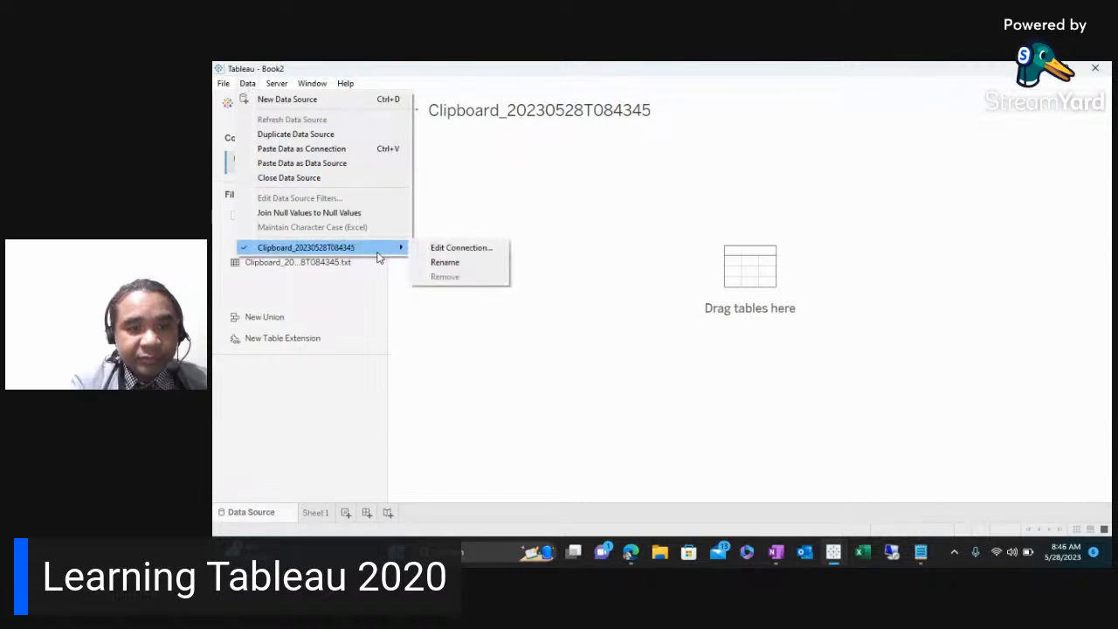
left_click(452, 248)
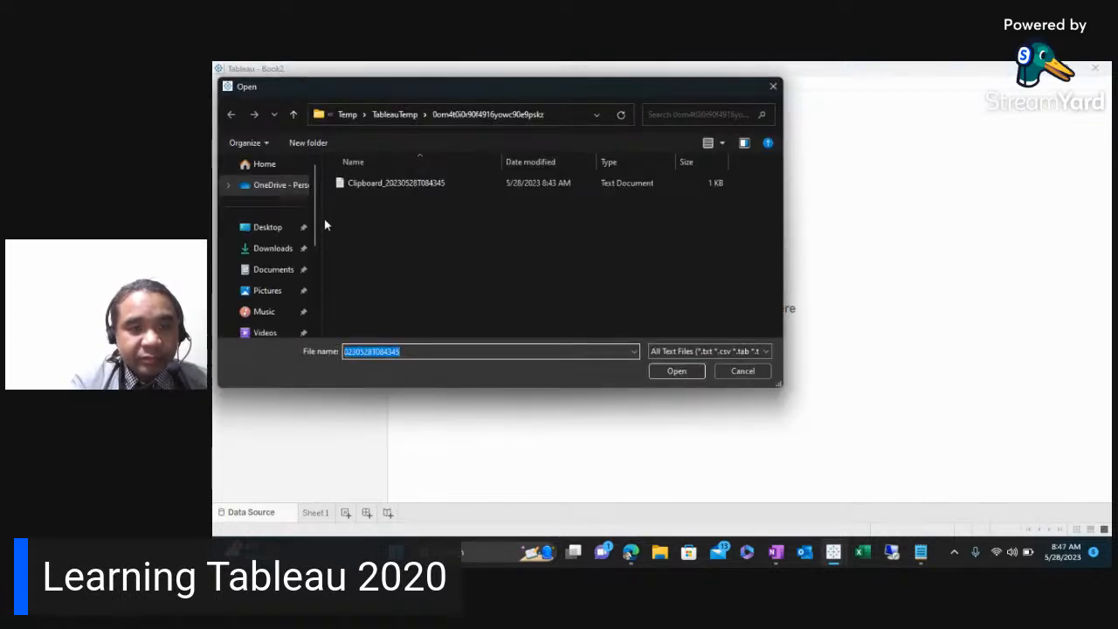
left_click_drag(317, 222, 340, 276)
left_click(278, 248)
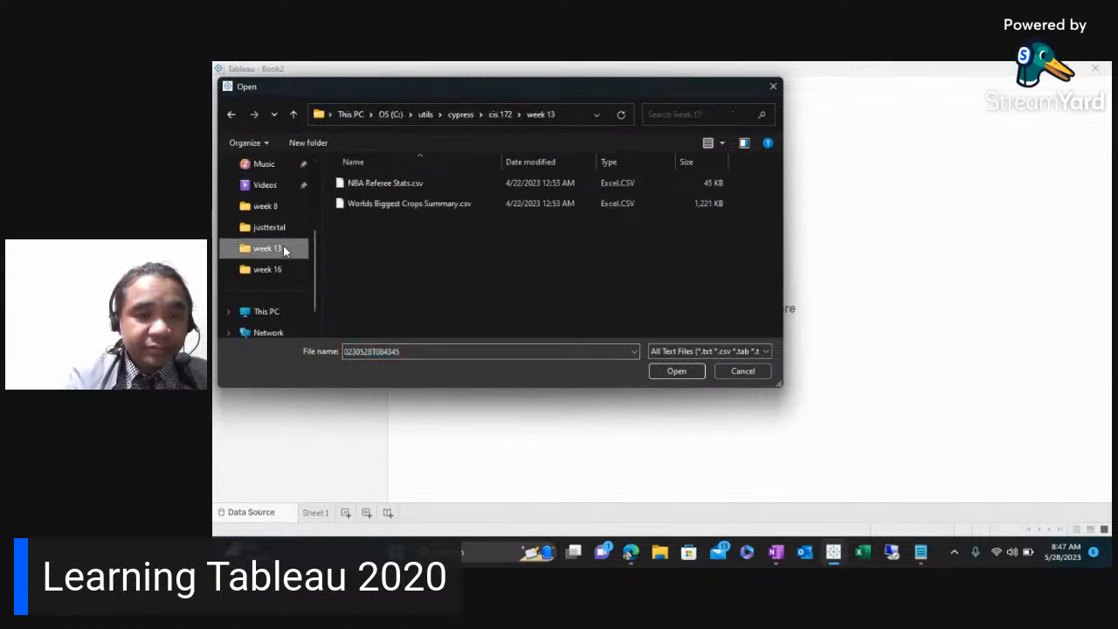
left_click(380, 185)
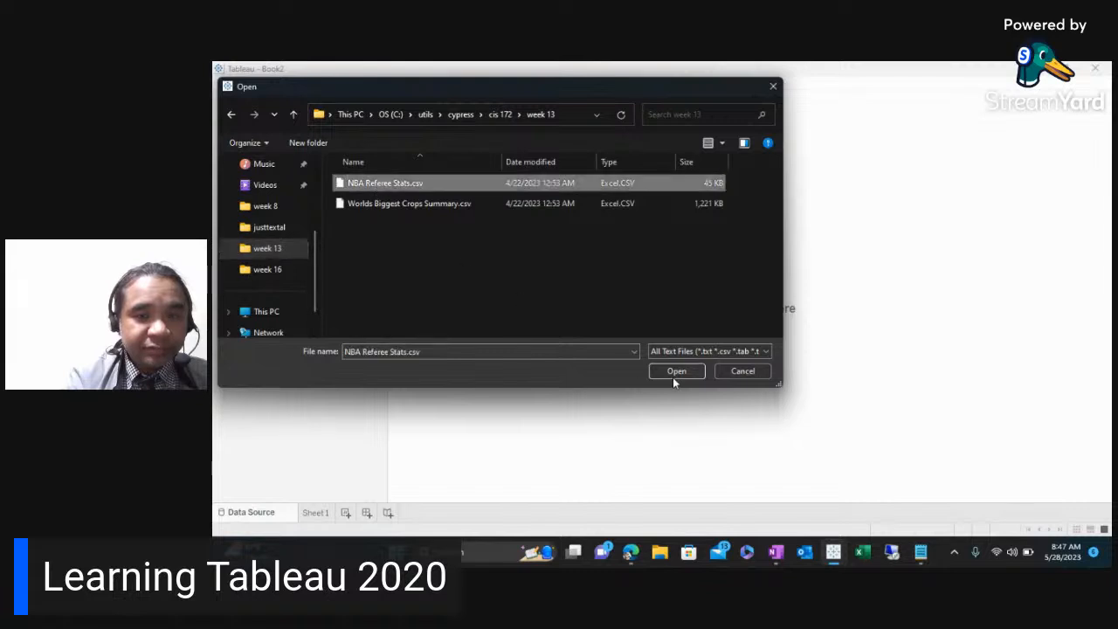
left_click(674, 375)
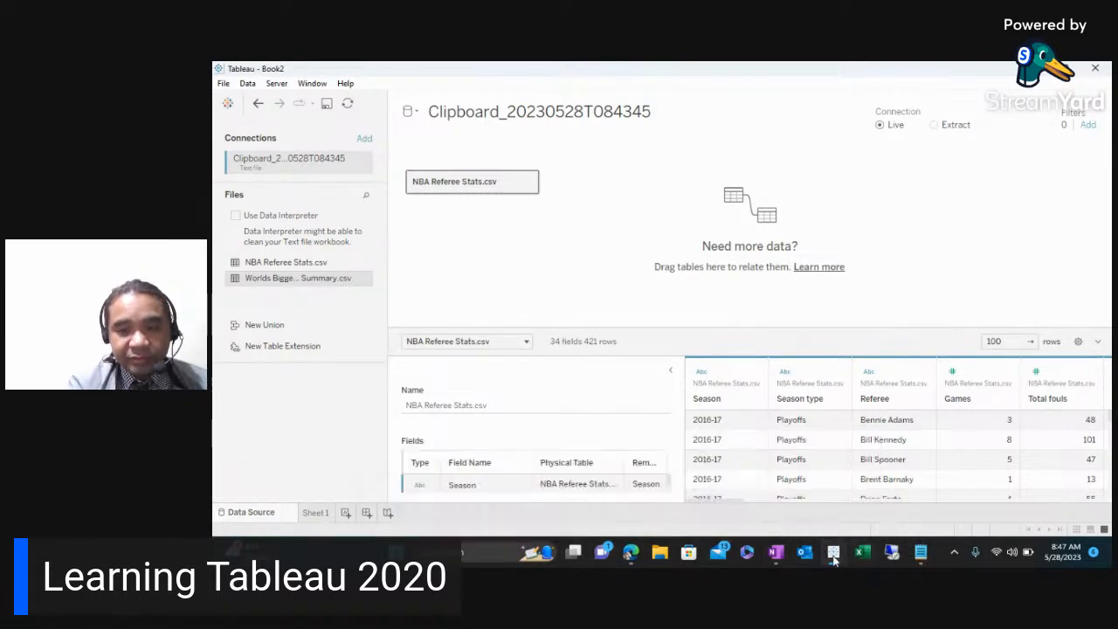
- Examine how the NBA Referee Stats data source is set up in the exam2 workbook and go back to its fixed calculation sheet
mouse_move(834, 556)
mouse_move(765, 504)
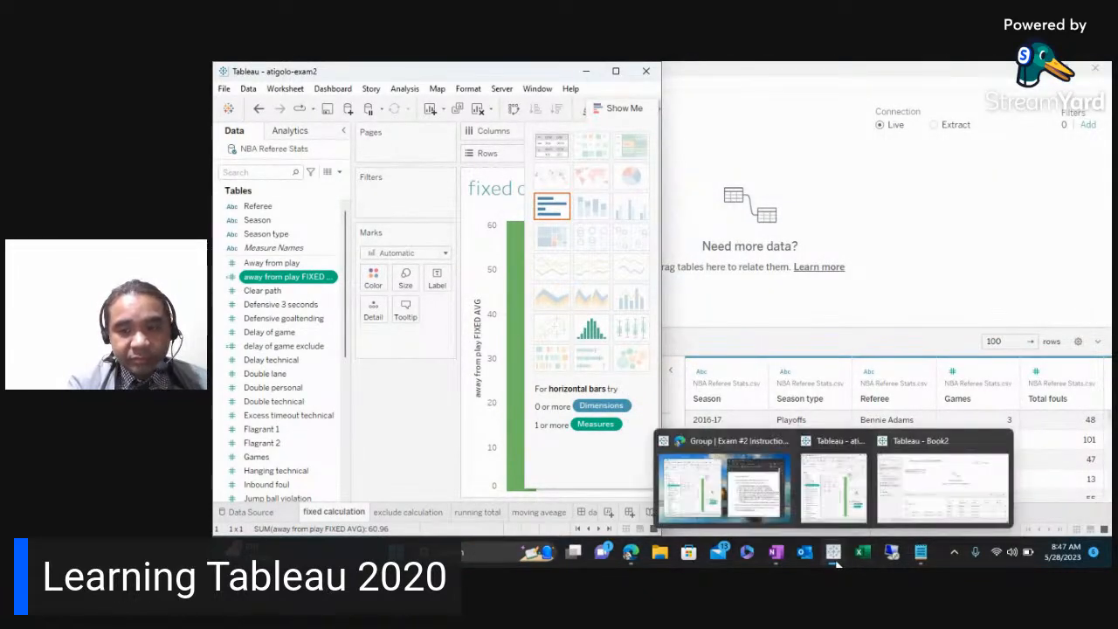
left_click(961, 463)
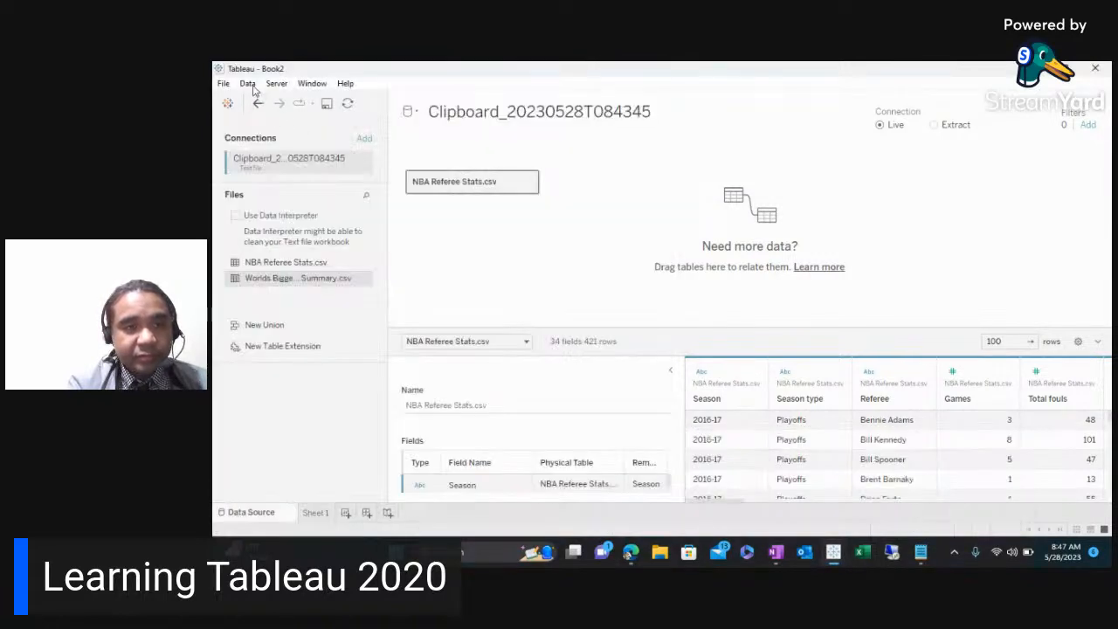
mouse_move(836, 561)
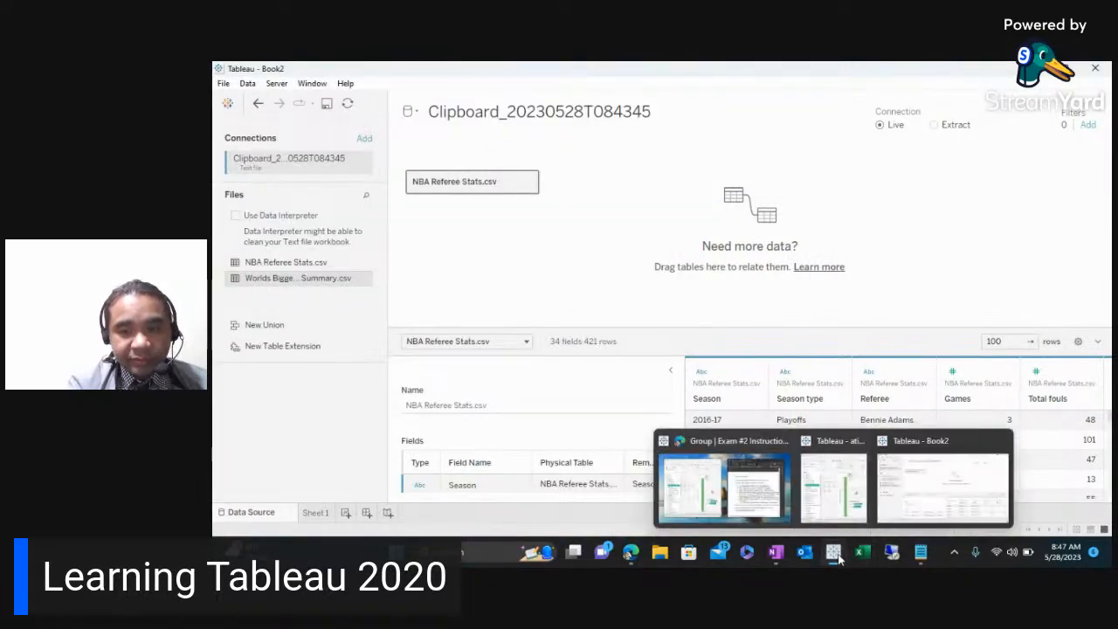
left_click(725, 487)
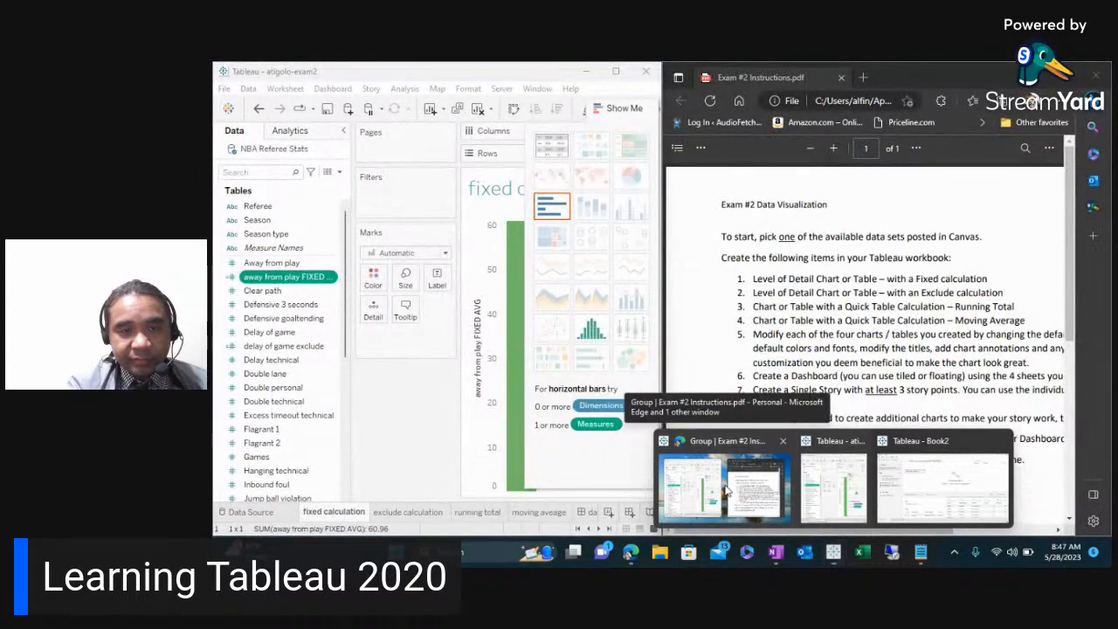
left_click(725, 489)
left_click(246, 89)
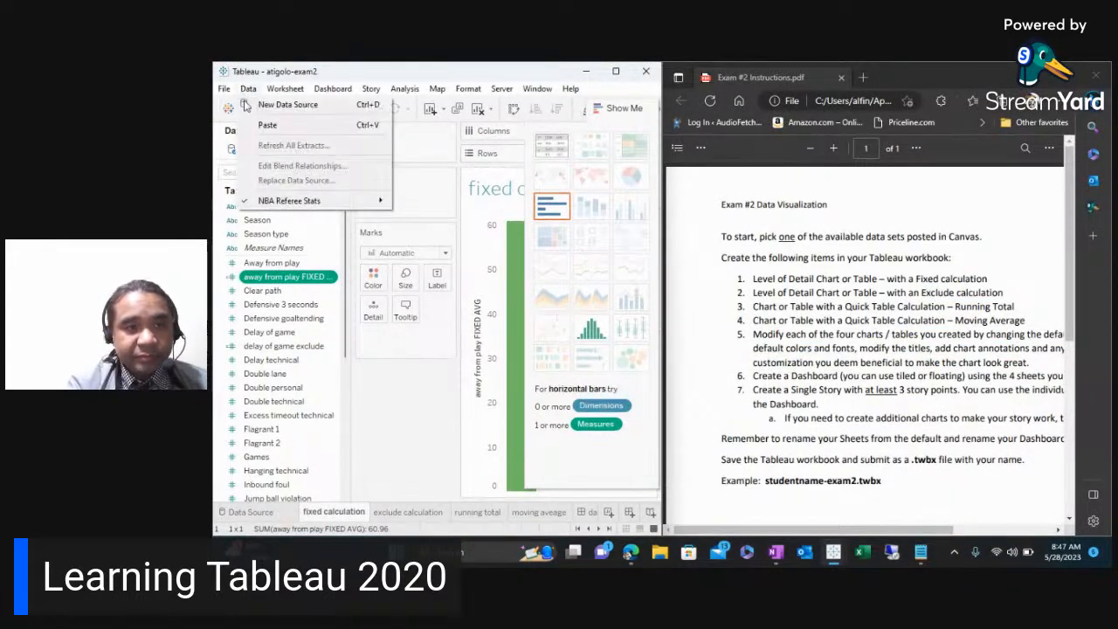
mouse_move(281, 212)
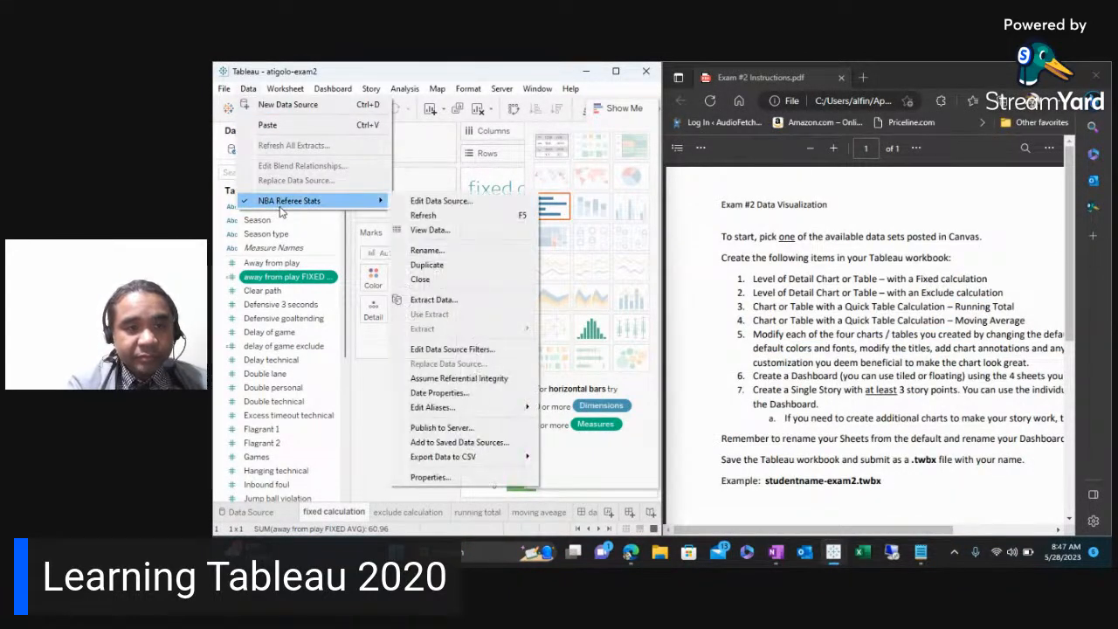
left_click(484, 207)
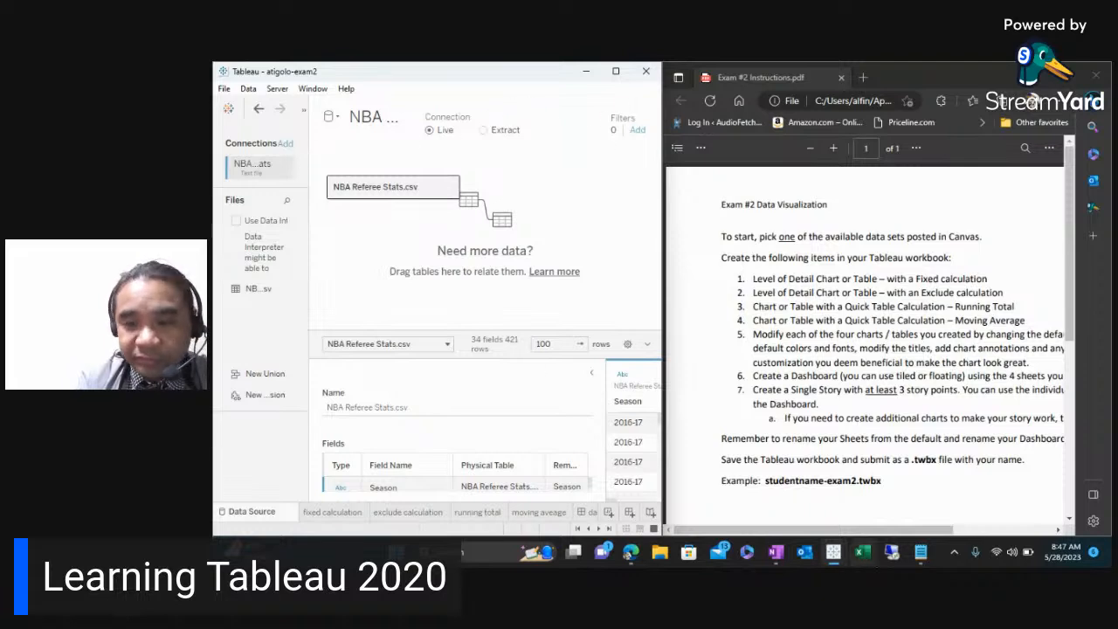
left_click(254, 112)
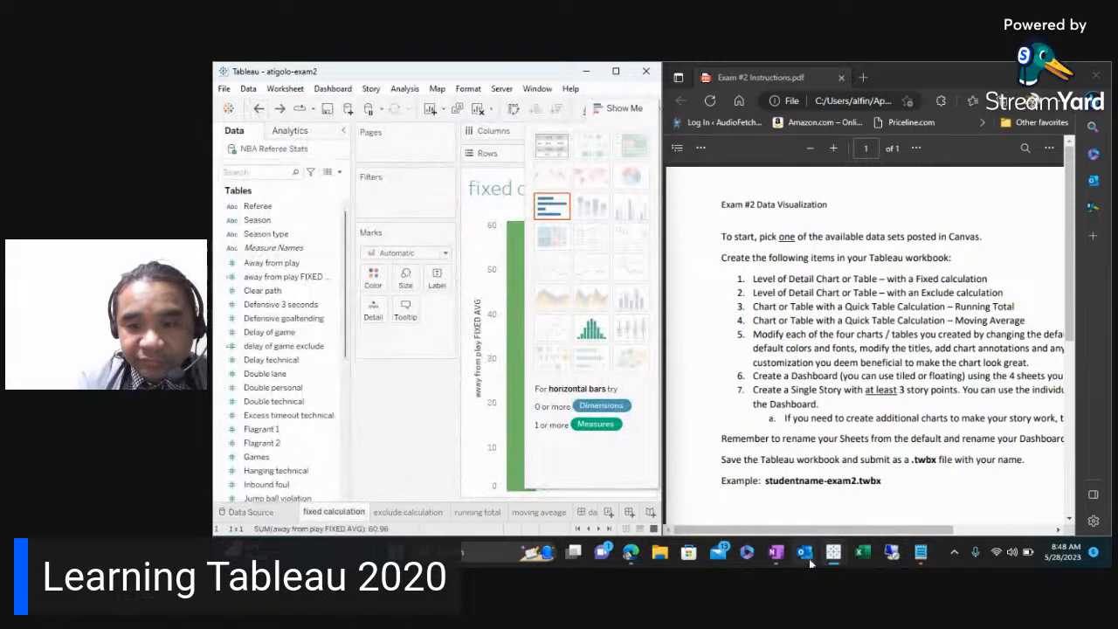
- Return to Book2, check the clipboard connection's options and undo both the connection change and the removal of the Clipboard table
mouse_move(832, 565)
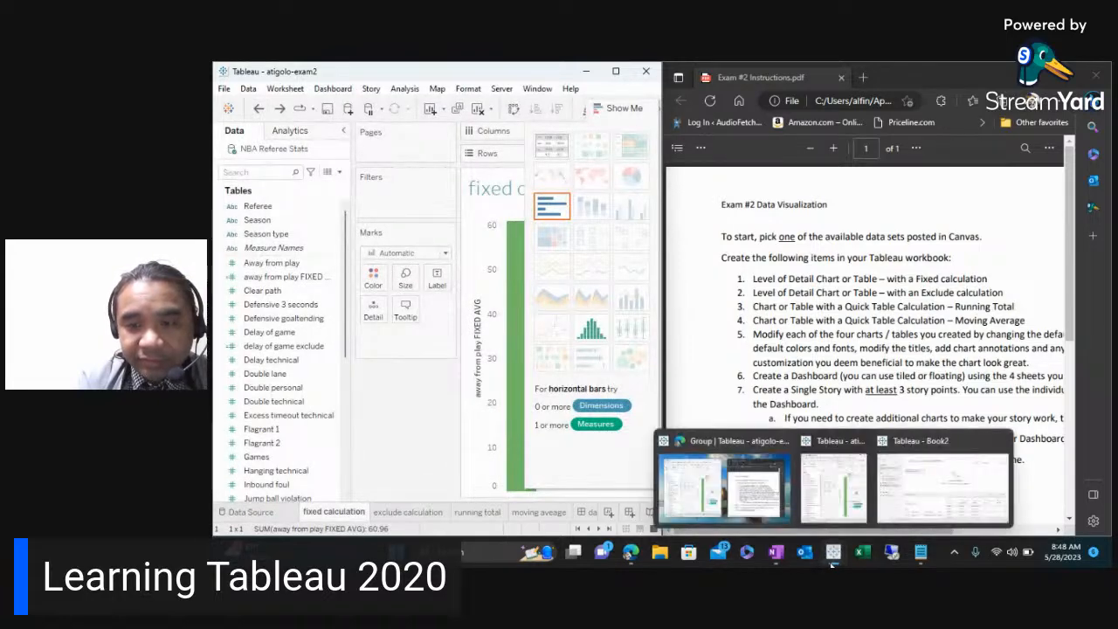
left_click(885, 523)
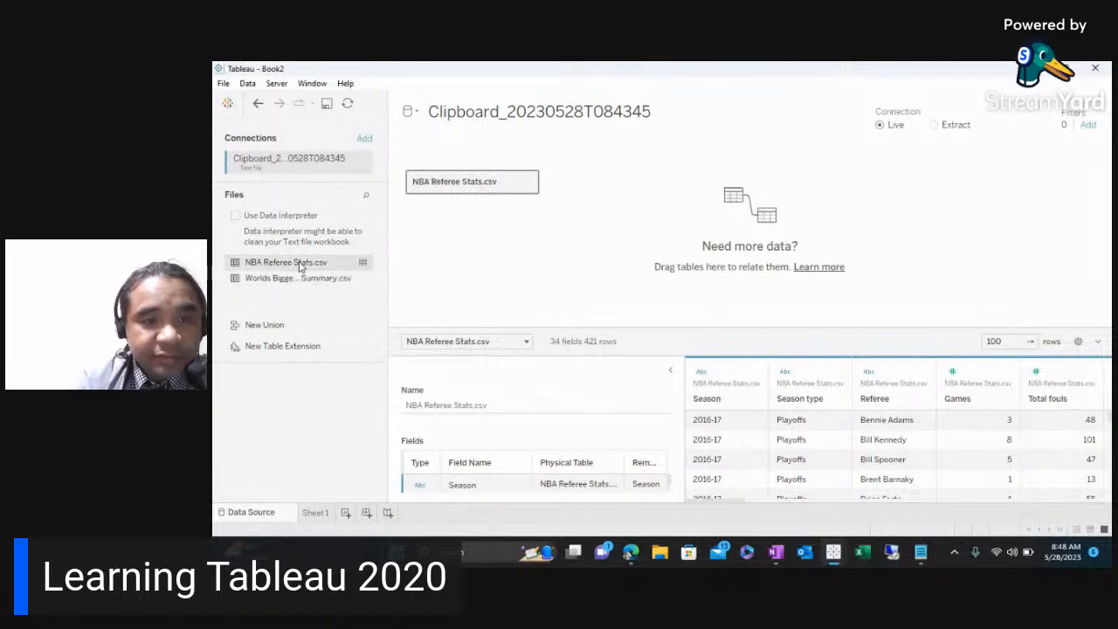
left_click(362, 163)
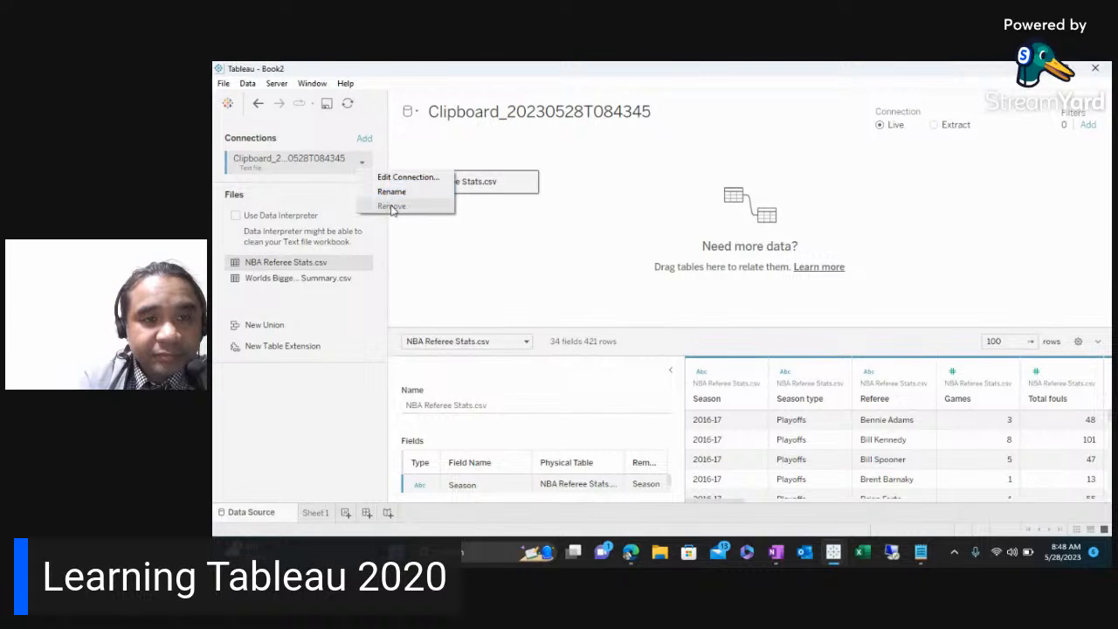
left_click(379, 281)
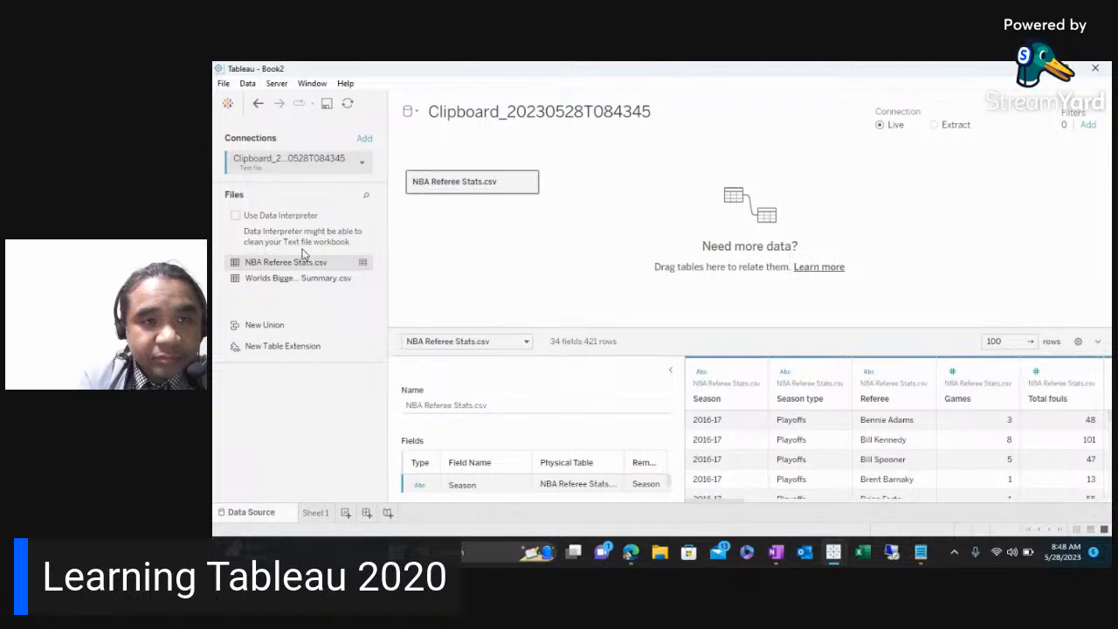
left_click(259, 105)
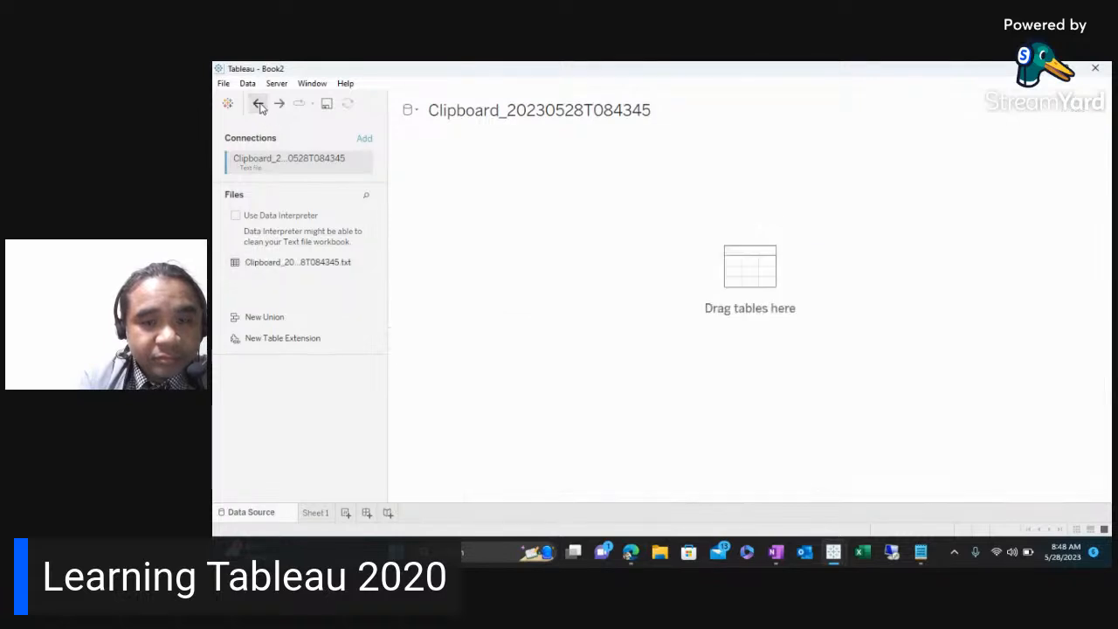
left_click(248, 84)
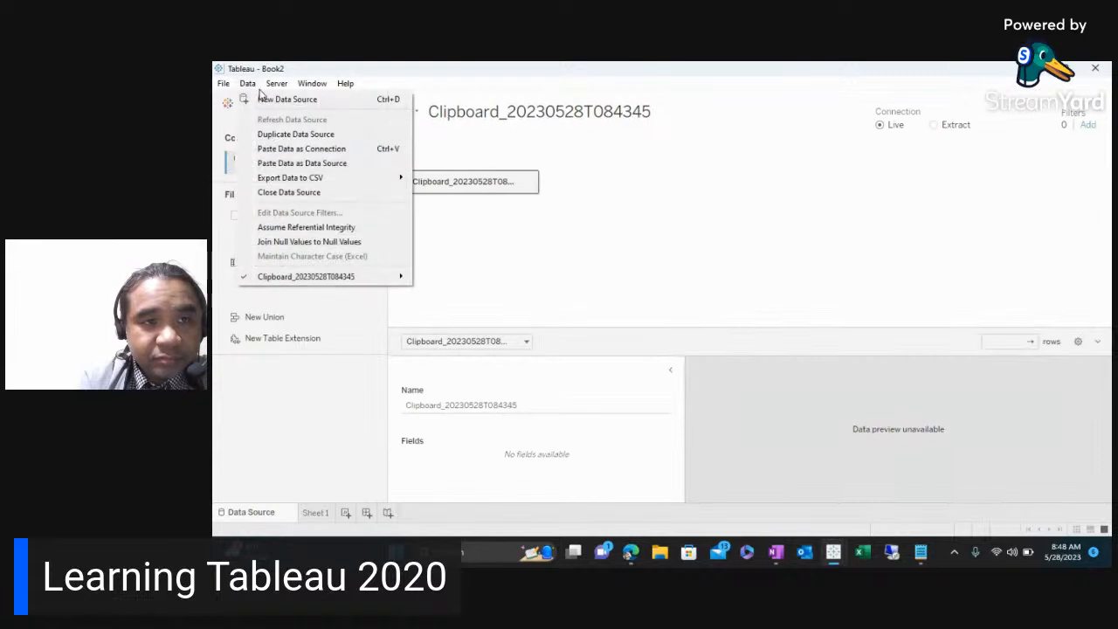
mouse_move(343, 281)
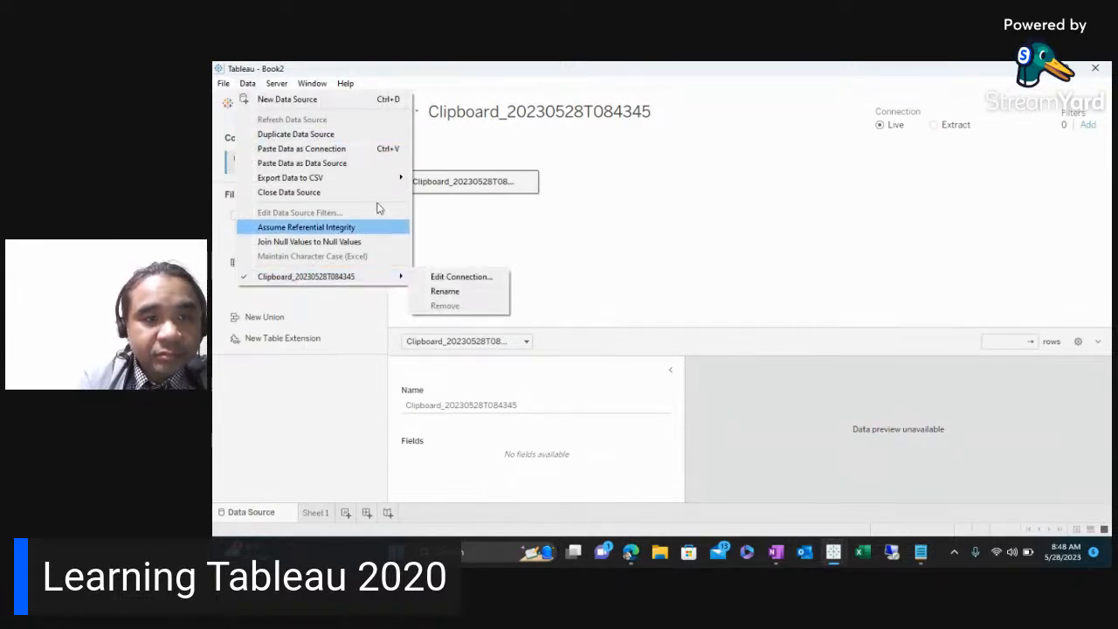
mouse_move(381, 184)
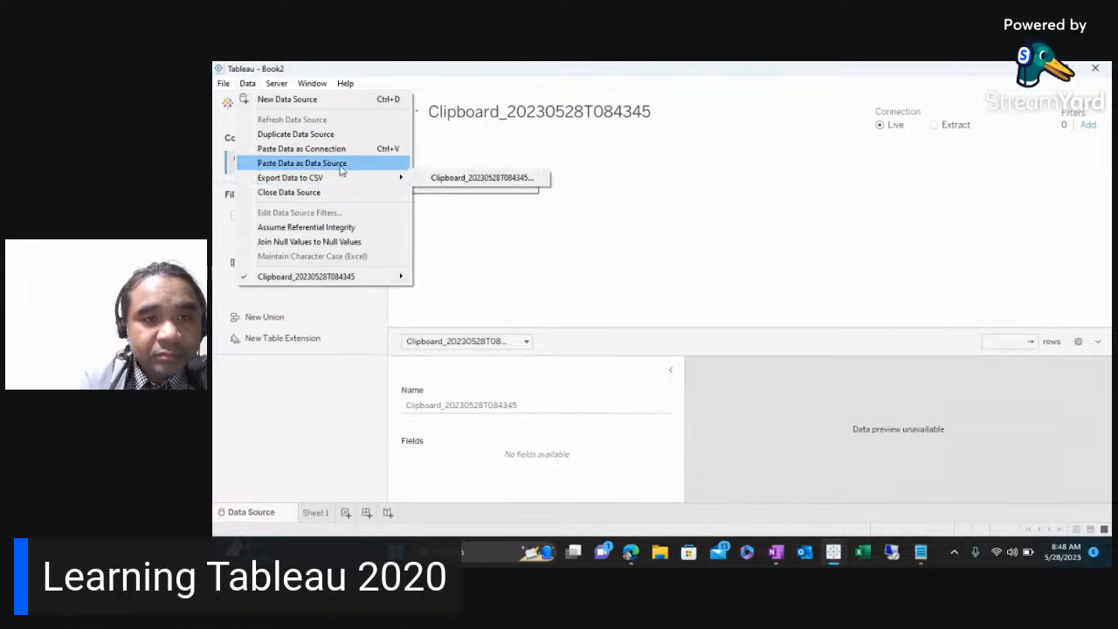
left_click(325, 99)
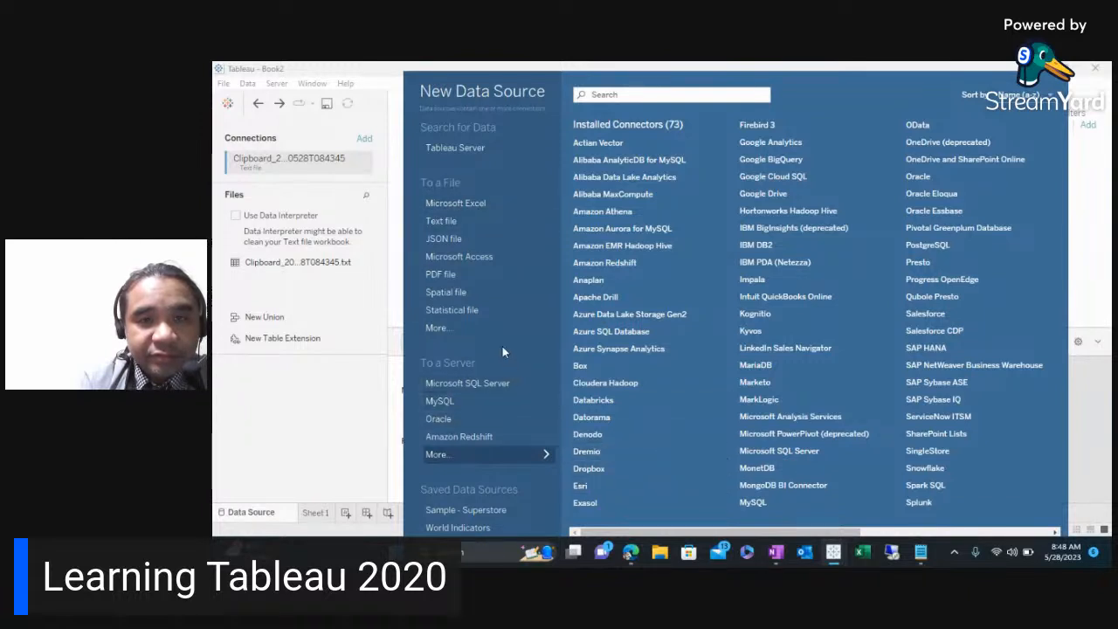
left_click(500, 205)
left_click(745, 371)
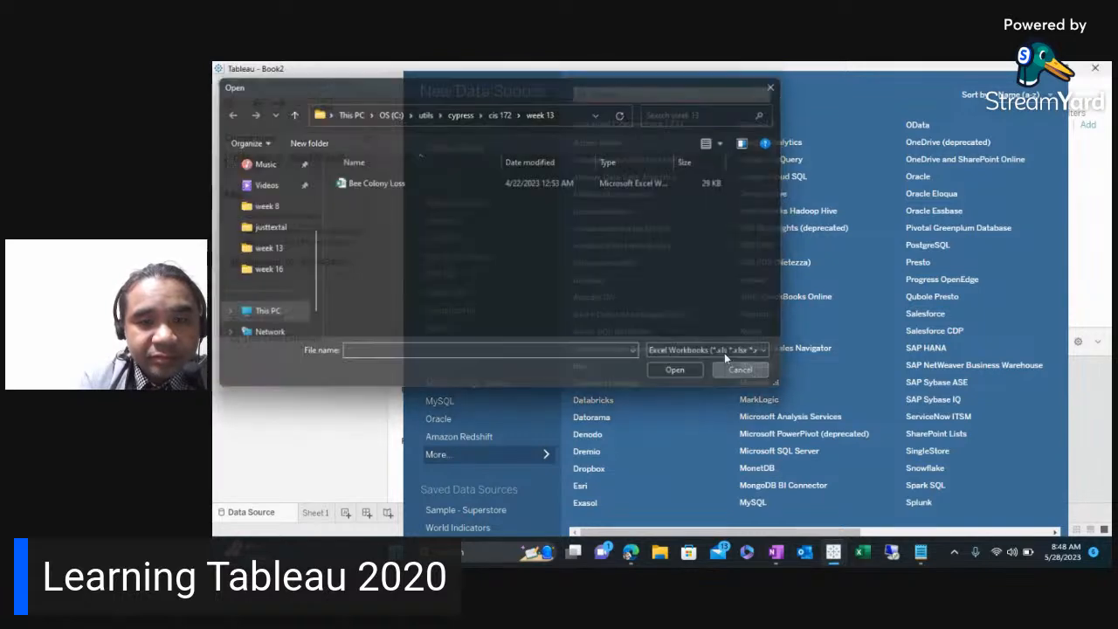
mouse_move(364, 265)
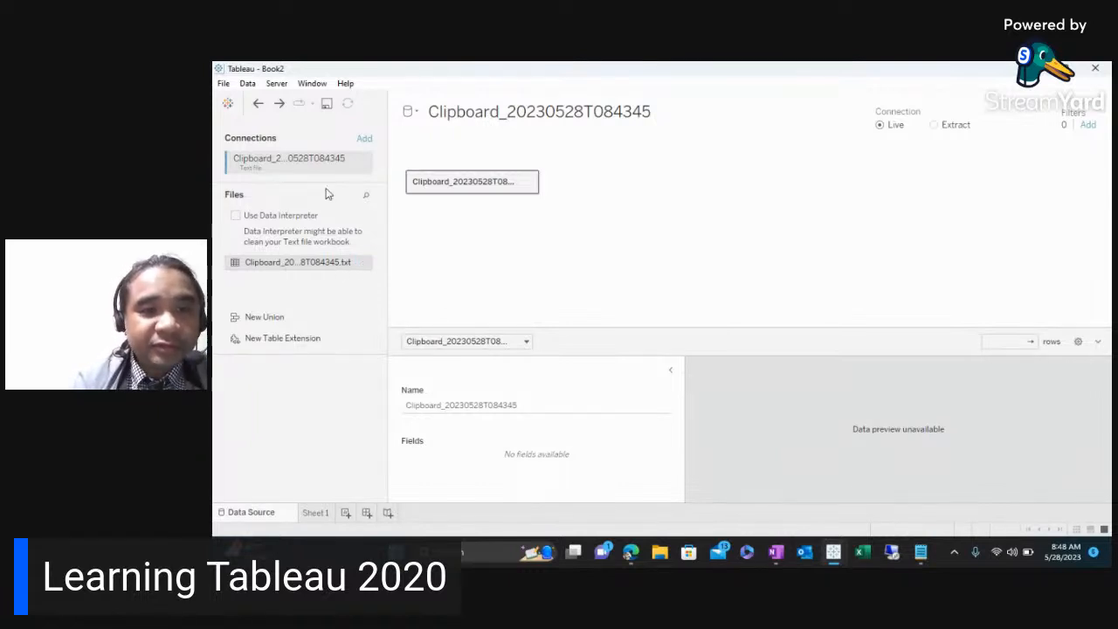
right_click(308, 159)
left_click(295, 163)
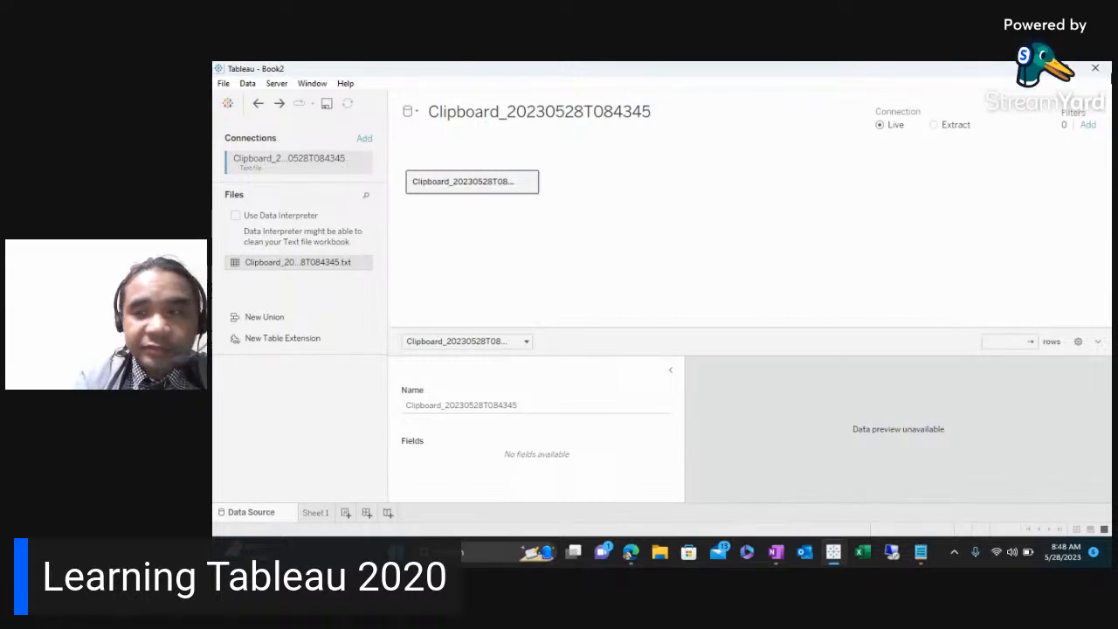
- Close Book2 without saving its changes and start a new, maximized Tableau window
left_click(1095, 67)
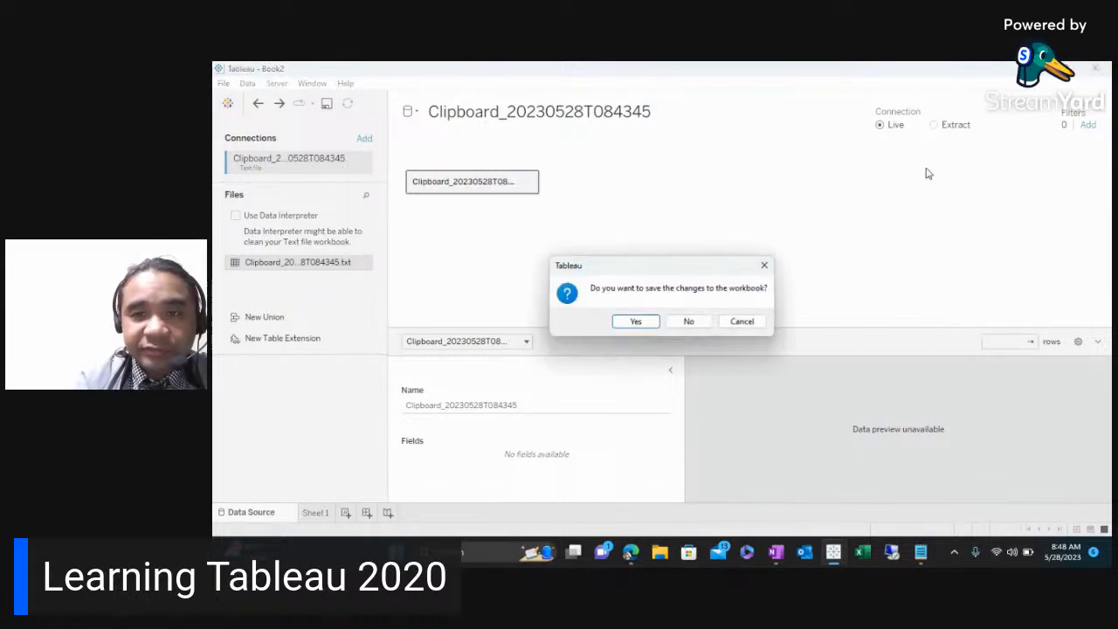
left_click(688, 320)
mouse_move(777, 563)
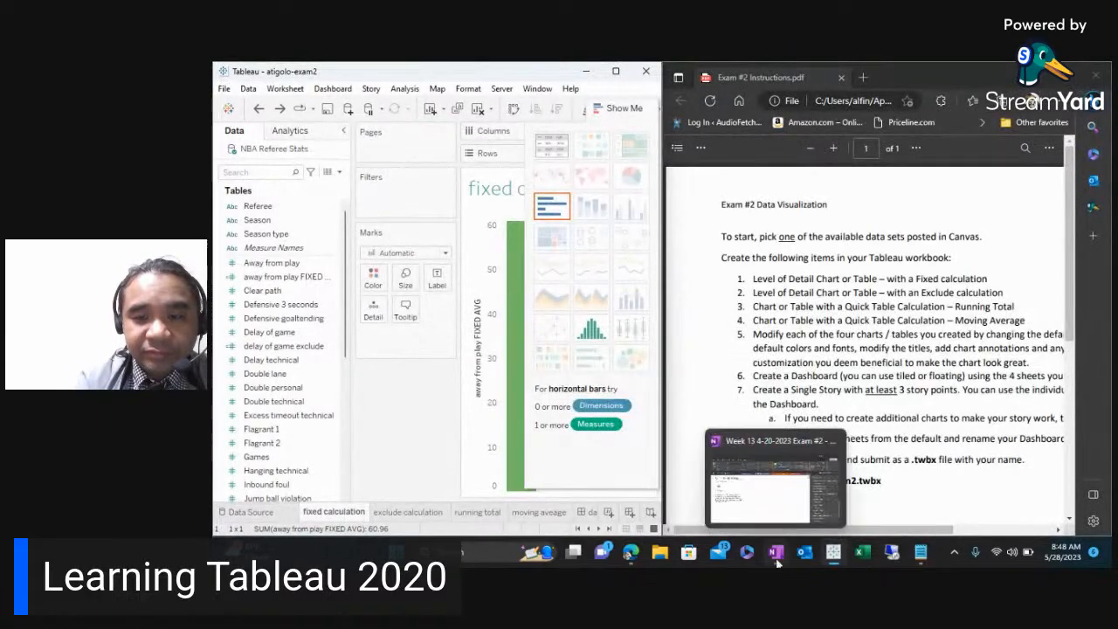
left_click(831, 559)
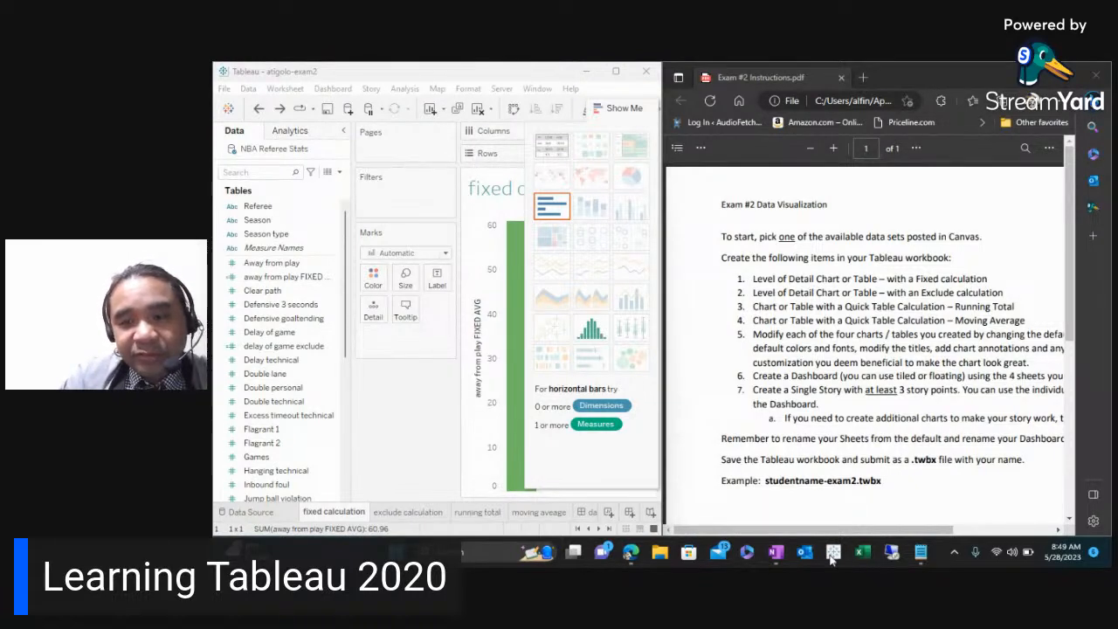
left_click(833, 554)
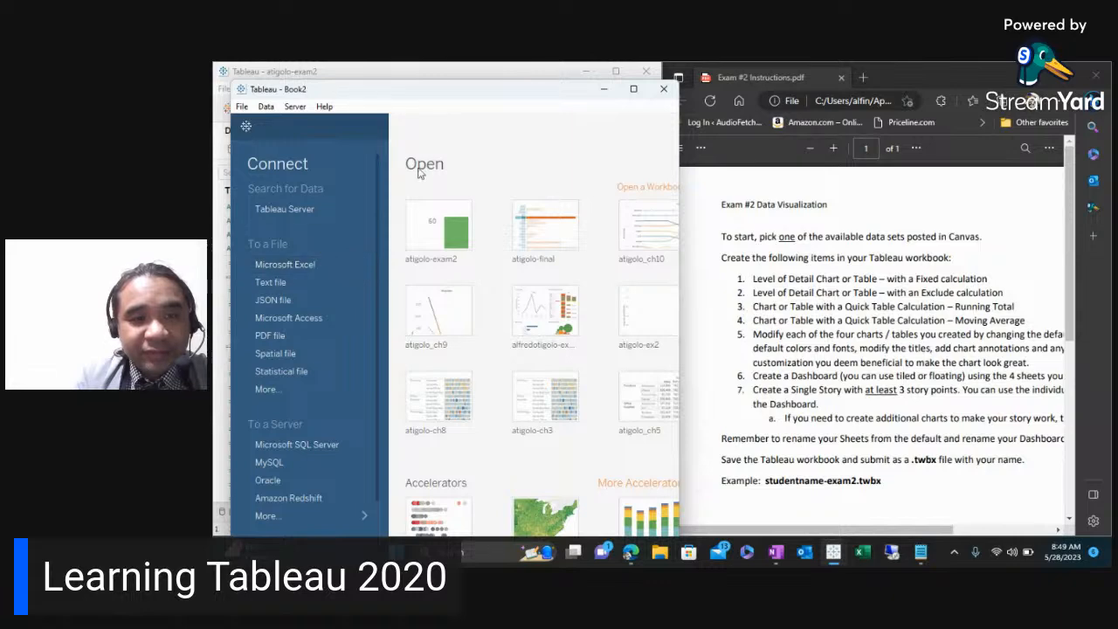
left_click(634, 90)
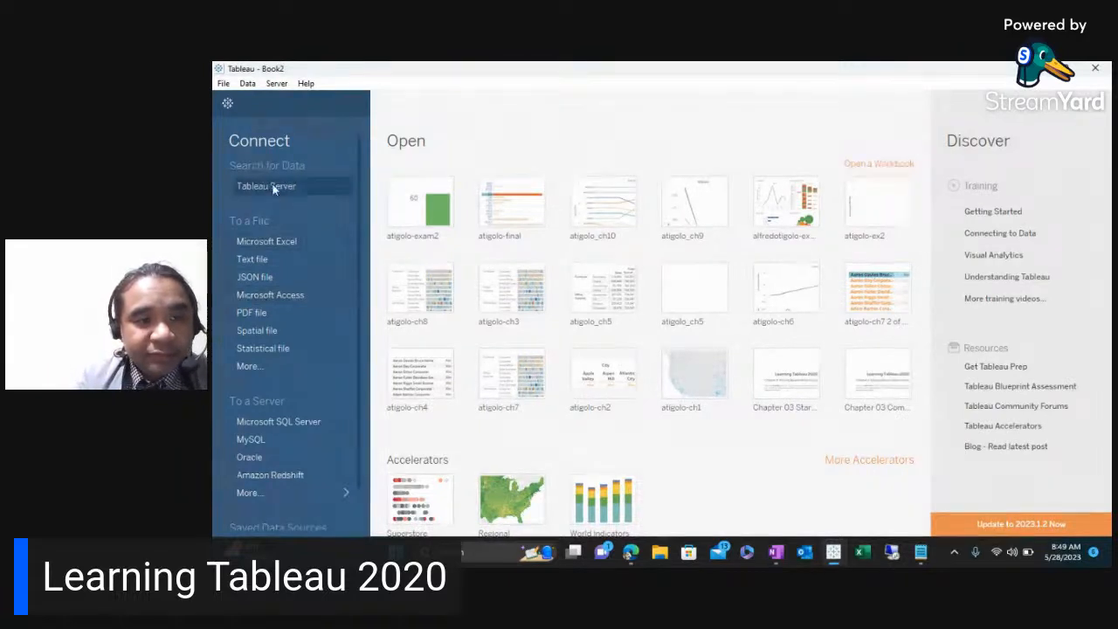
left_click(222, 85)
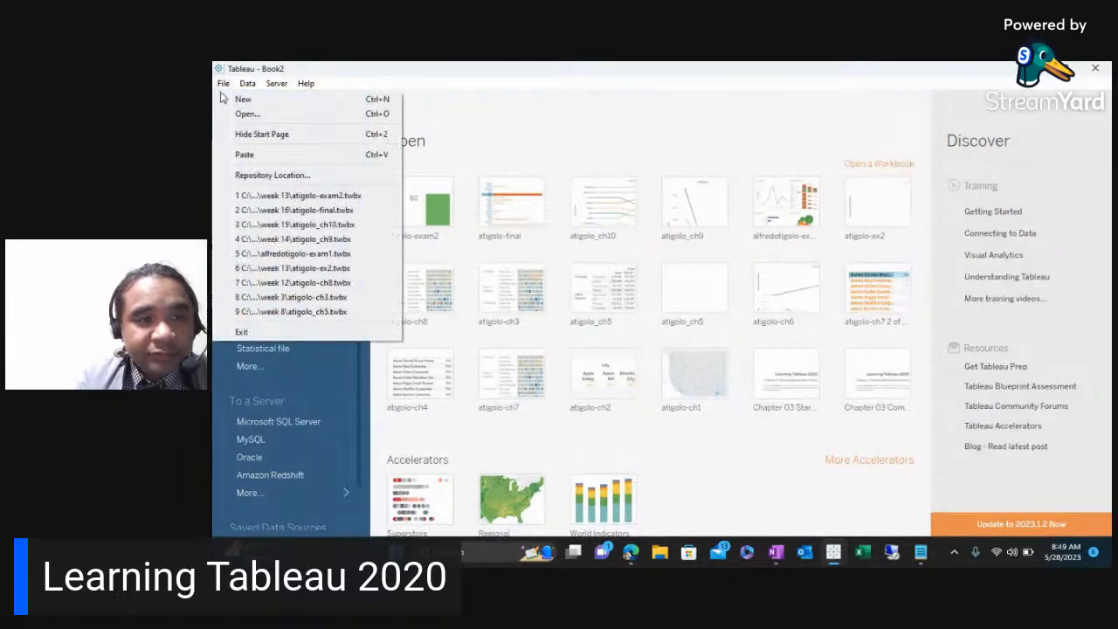
left_click(226, 99)
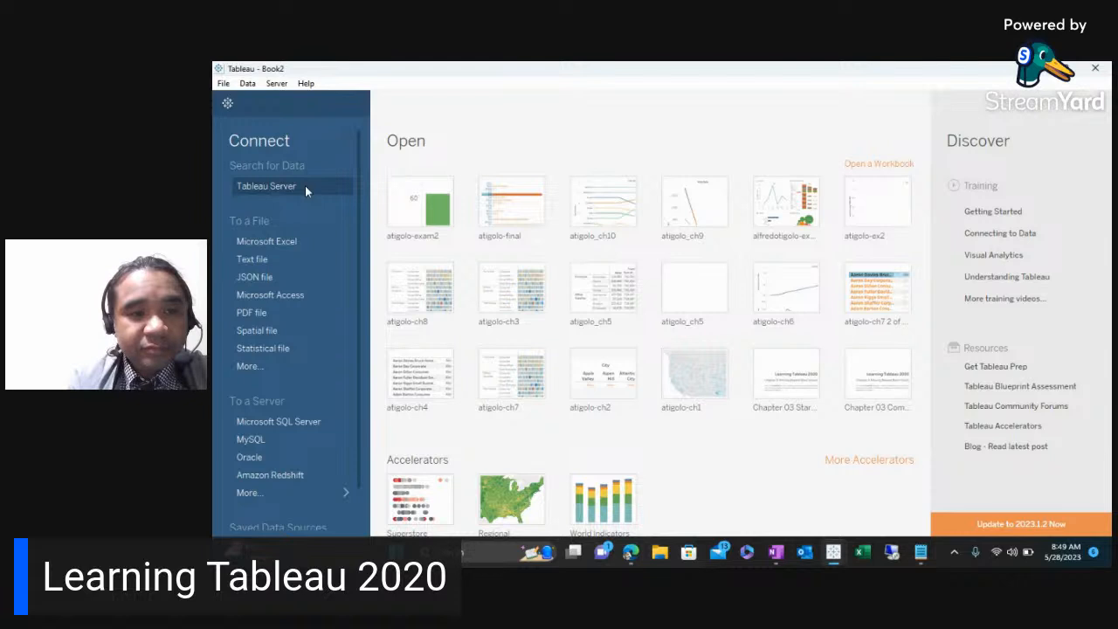
left_click(267, 186)
left_click(760, 297)
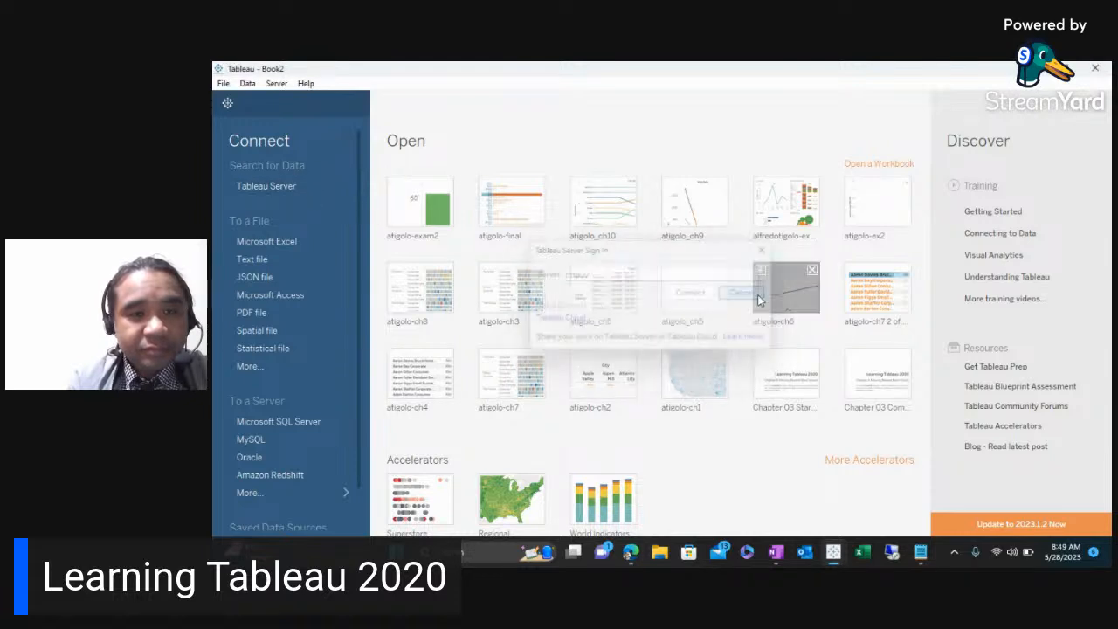
scroll(291, 207, "down", 2)
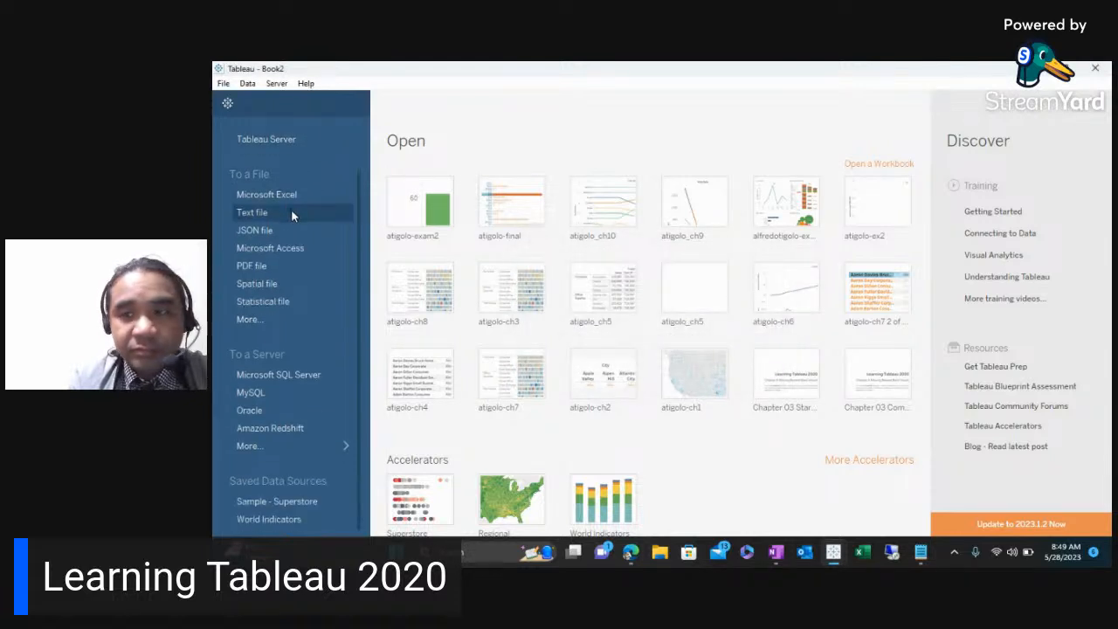
double_click(520, 68)
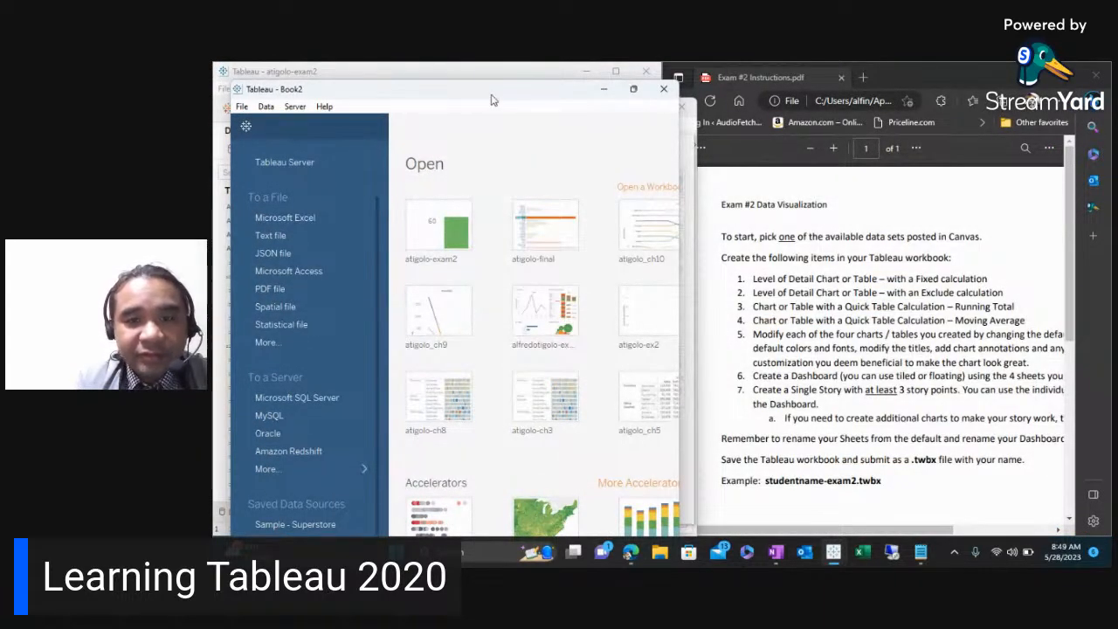
left_click(633, 88)
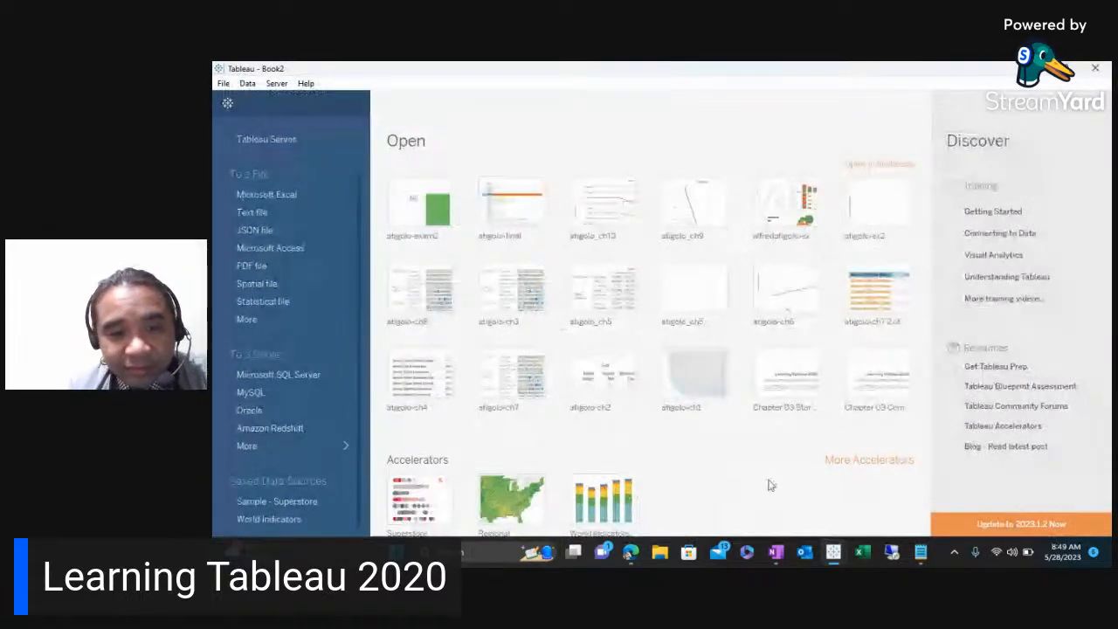
- Switch to the StreamYard studio and show the webcam feed alone in the broadcast
mouse_move(631, 551)
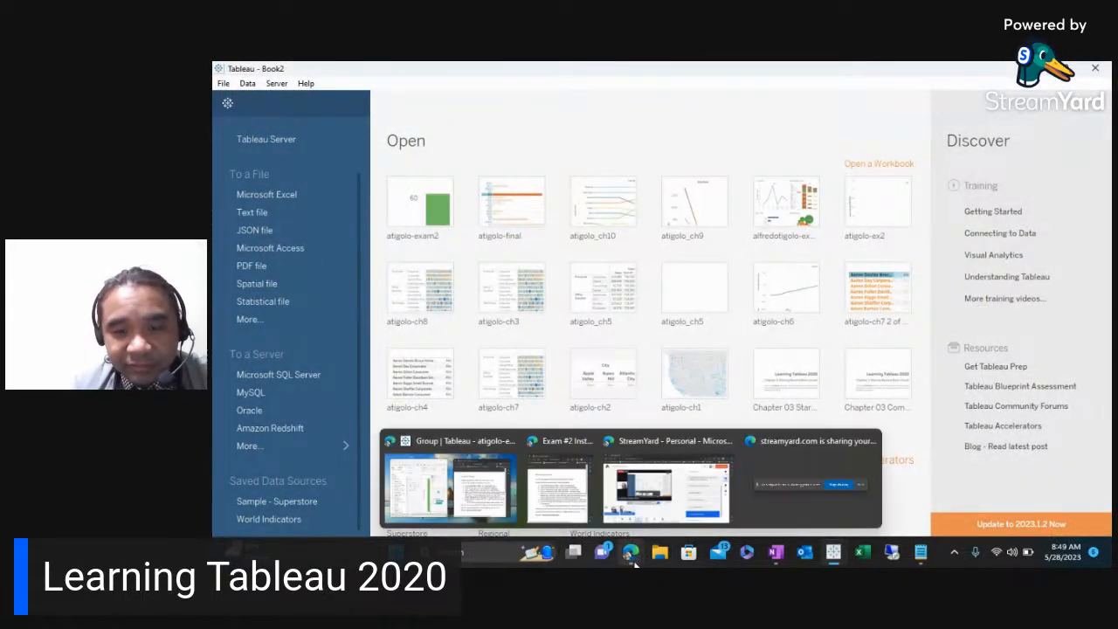
left_click(651, 498)
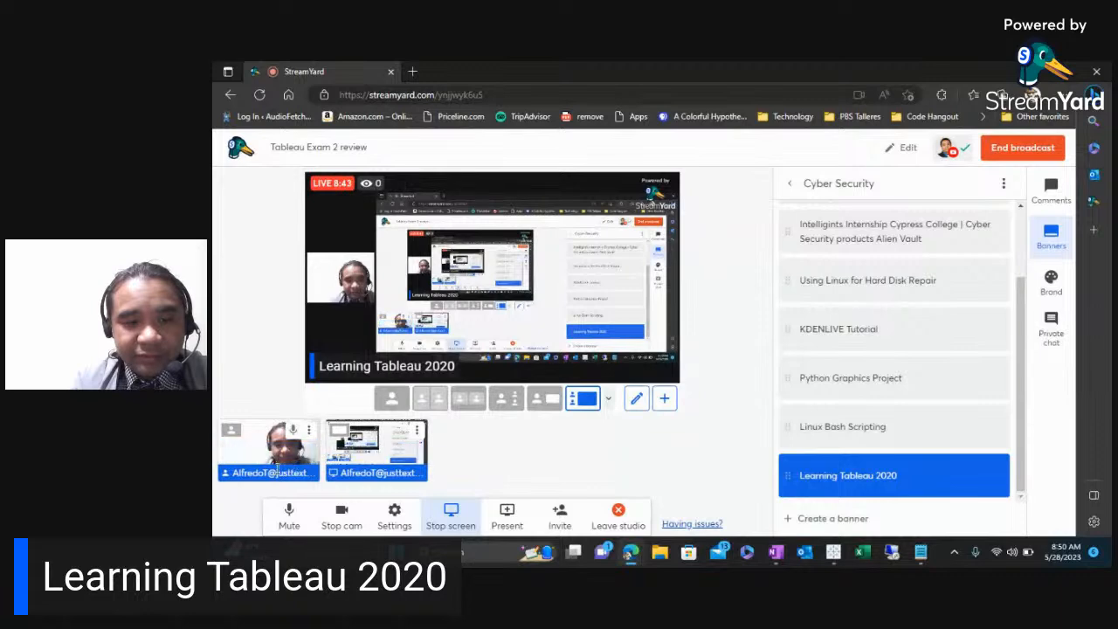
left_click(232, 431)
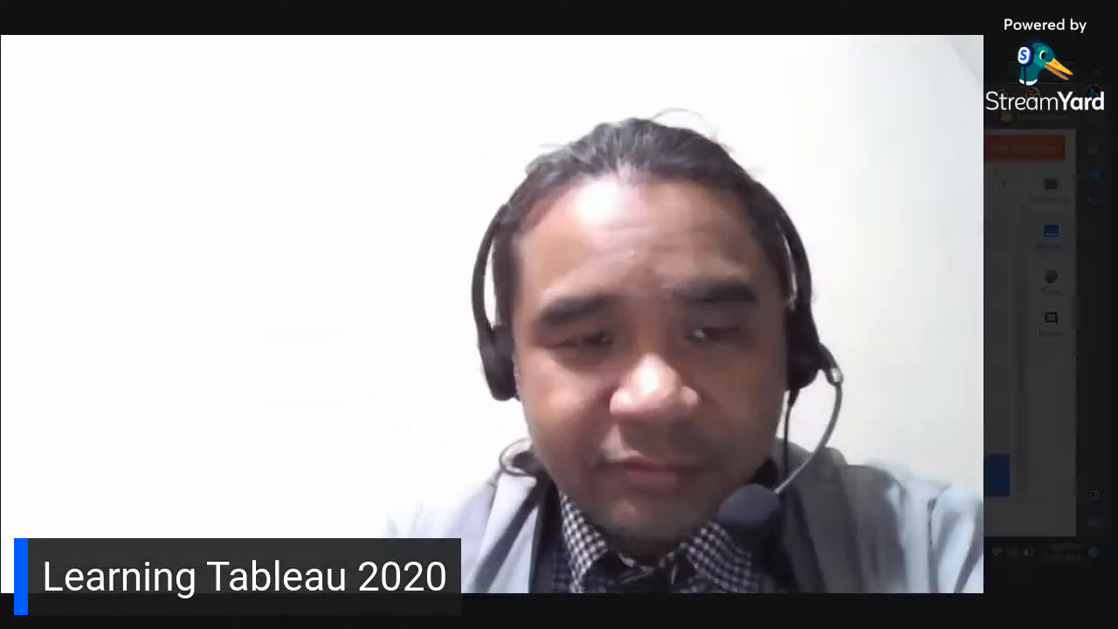